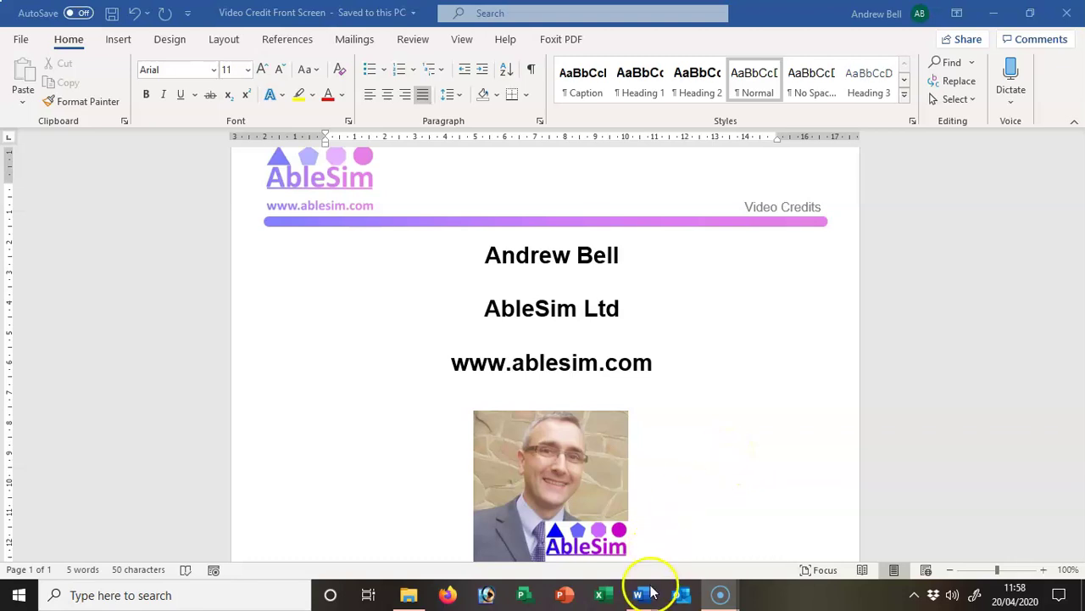
Bring the Document2 dissertation draft to the front from its Word taskbar preview
mouse_move(644, 600)
click(729, 530)
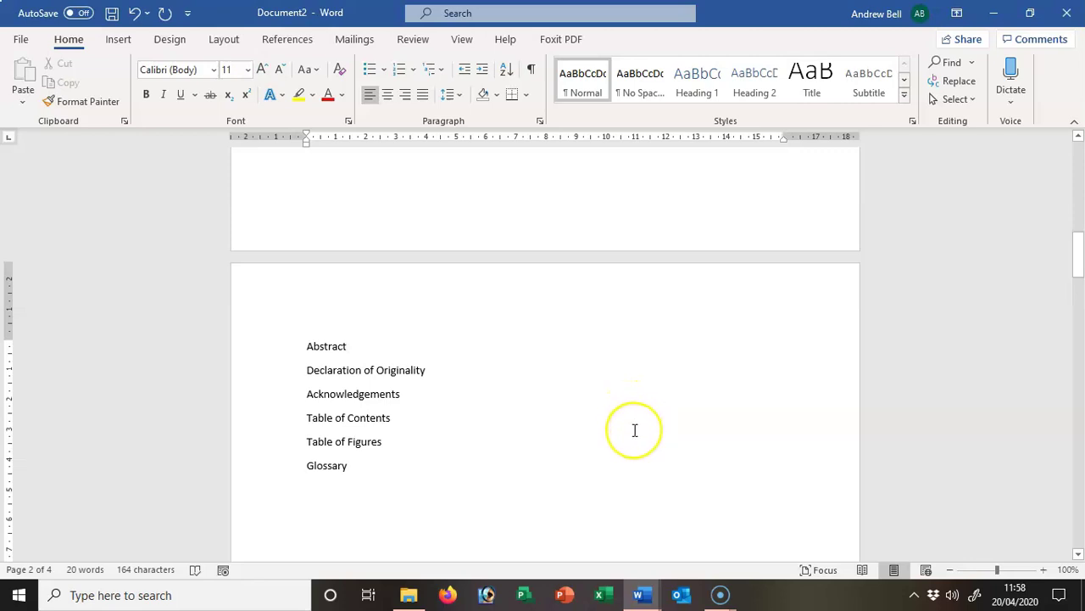
Apply Heading 1 to the title lines from Abstract through Glossary
scroll(635, 430, down, 3)
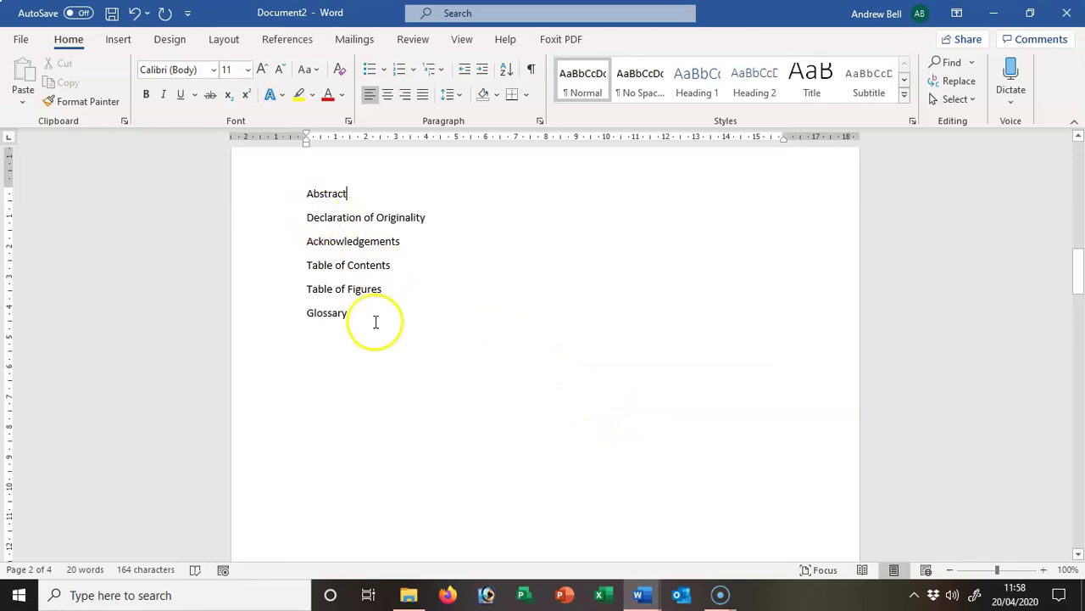
drag(351, 314, 308, 194)
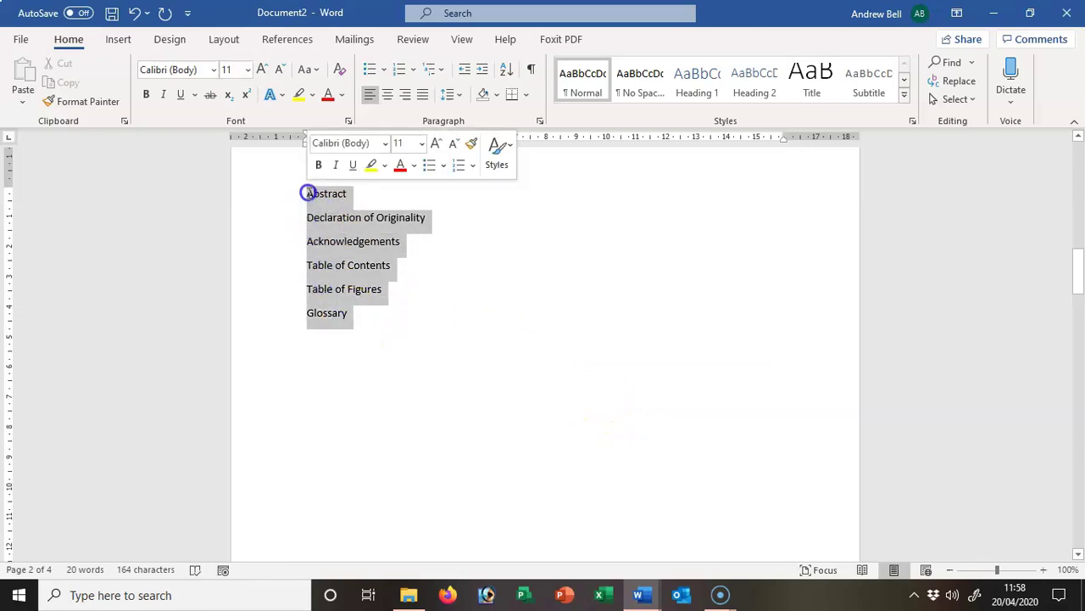
click(700, 87)
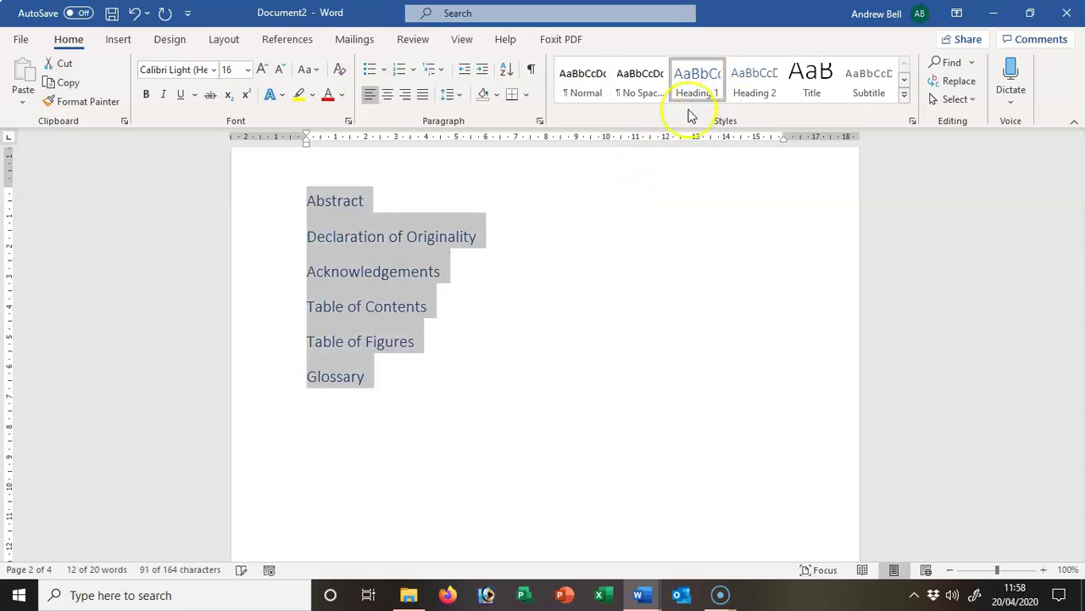
Make Introduction, Literature Review and Conclusion Heading 1
scroll(589, 418, down, 10)
scroll(529, 463, down, 3)
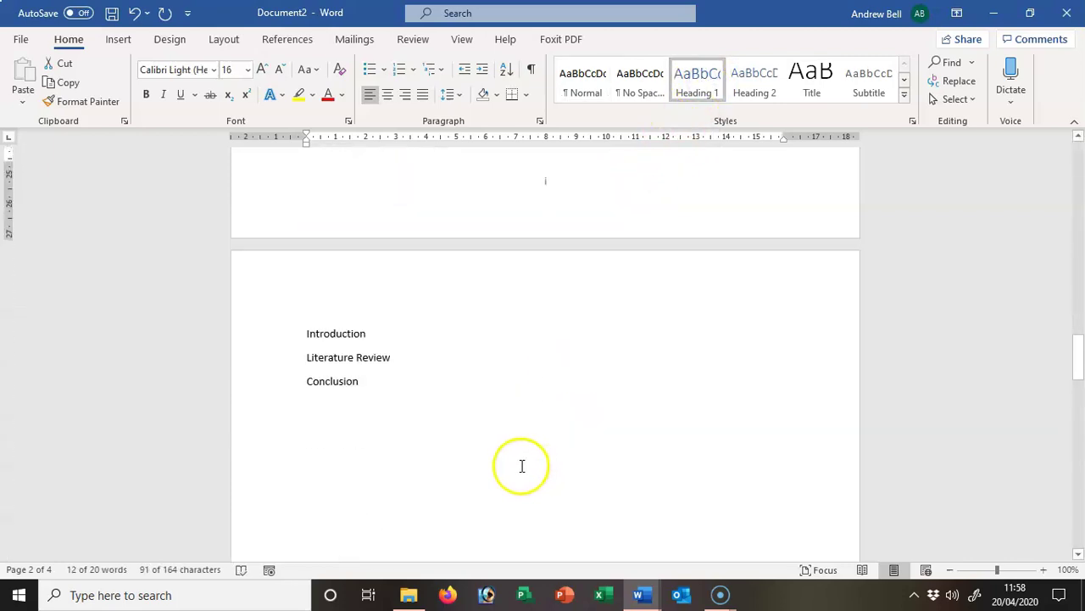
drag(369, 381, 295, 336)
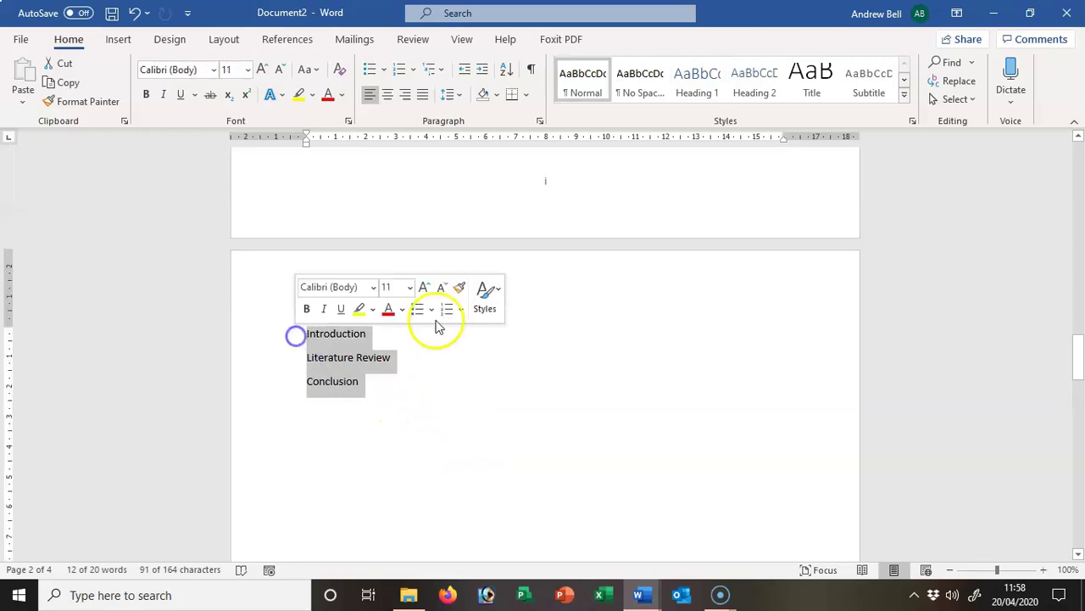
click(697, 78)
Make References, Bibliography and Appendices Heading 1
scroll(542, 504, down, 15)
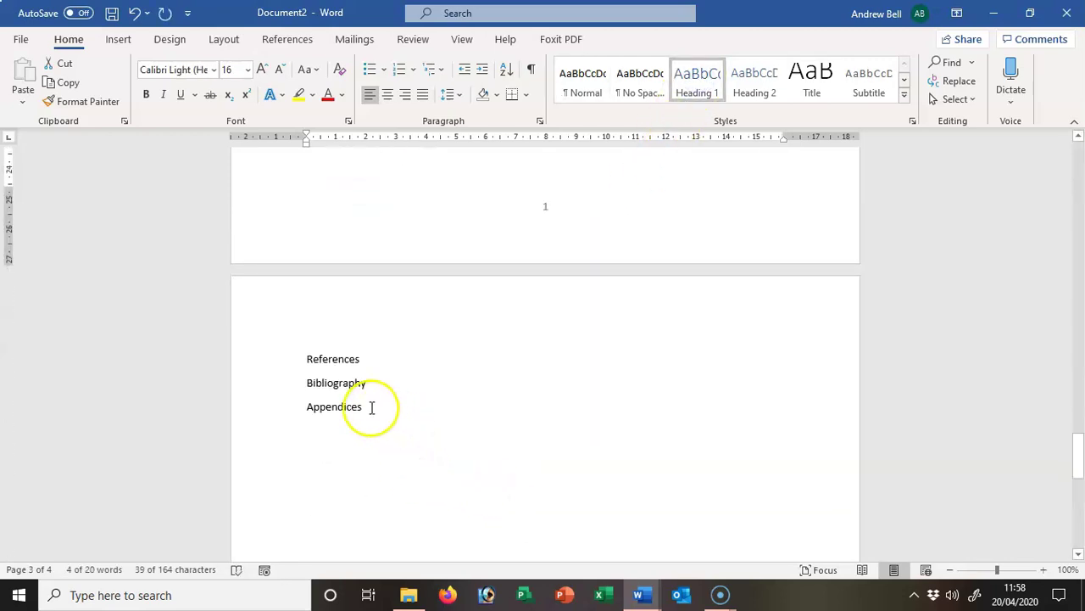
drag(363, 407, 290, 361)
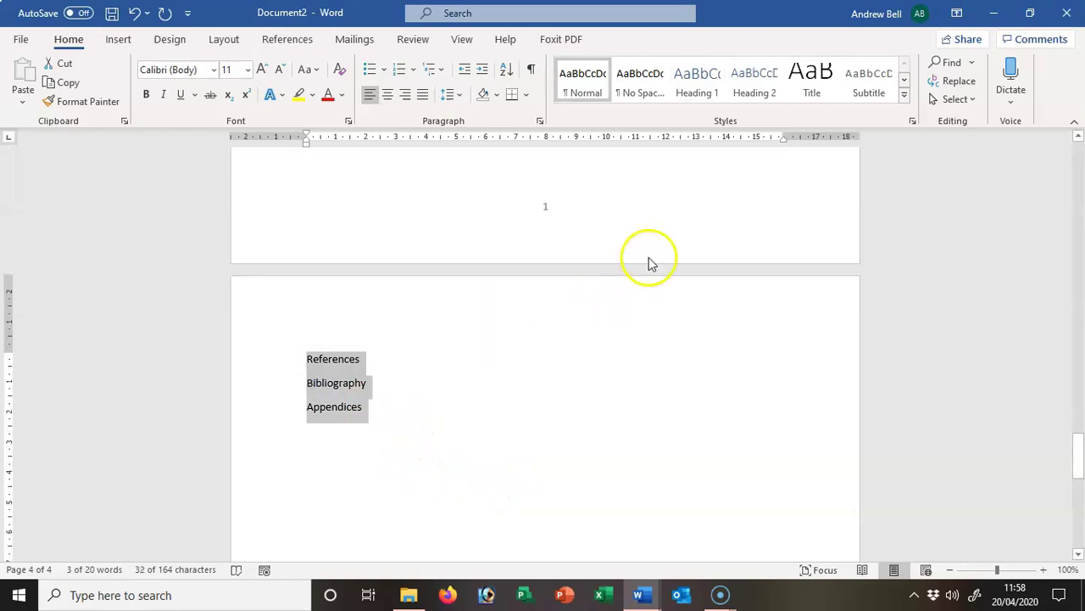
click(695, 78)
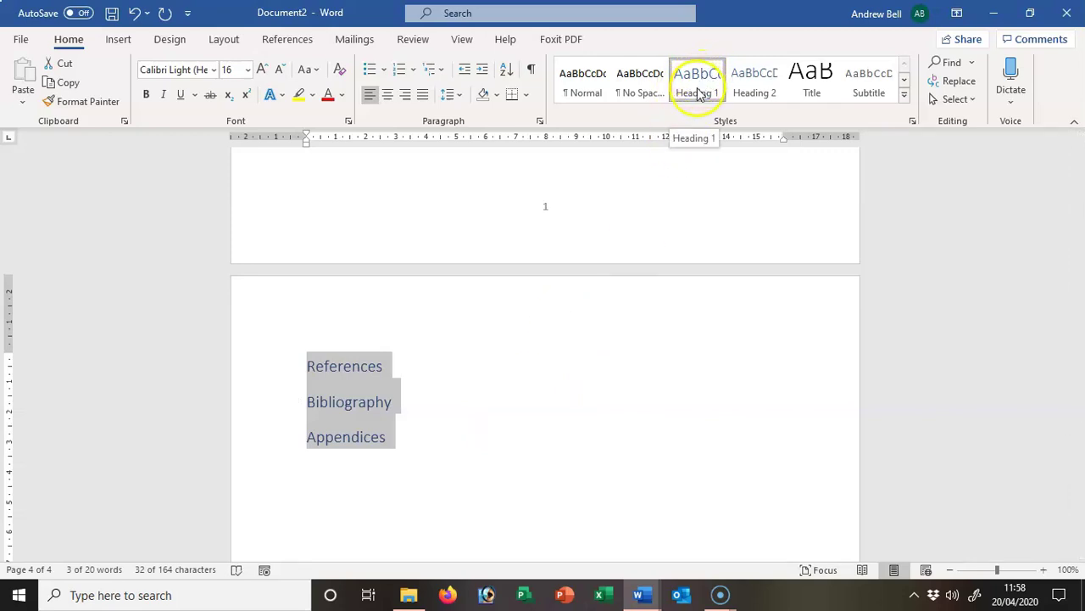
scroll(535, 339, up, 1)
scroll(534, 340, up, 2)
Turn on the Navigation Pane from the View tab and check the Abstract and Appendices headings
click(463, 42)
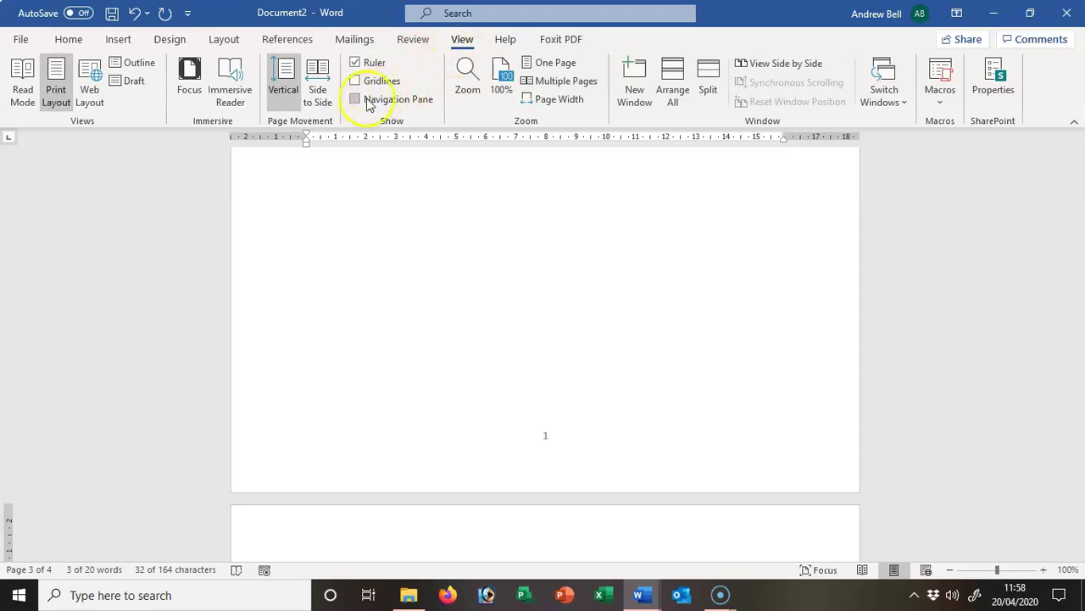
click(360, 100)
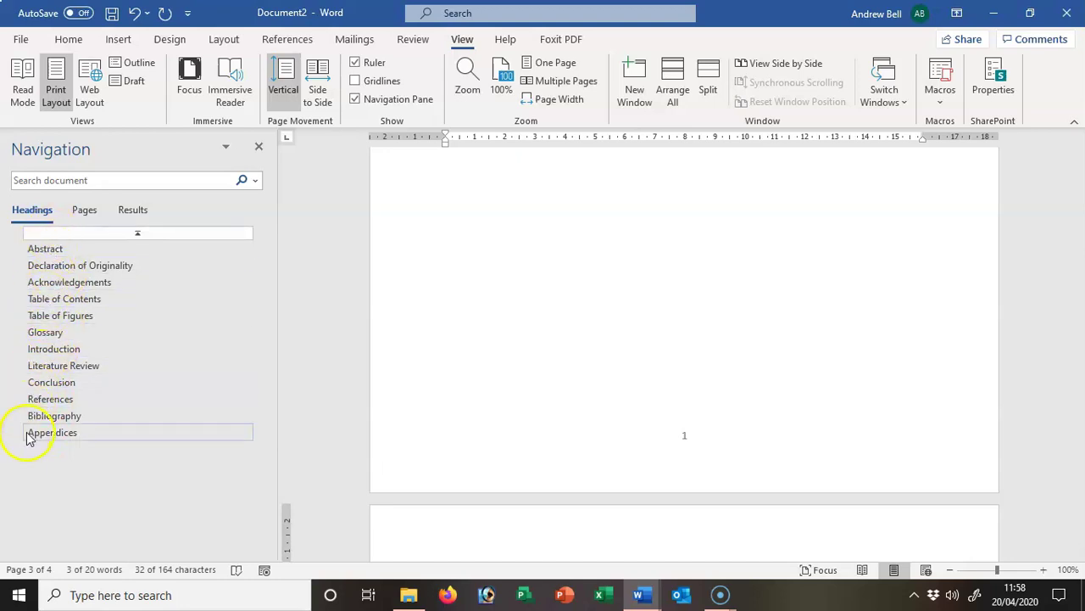
click(47, 251)
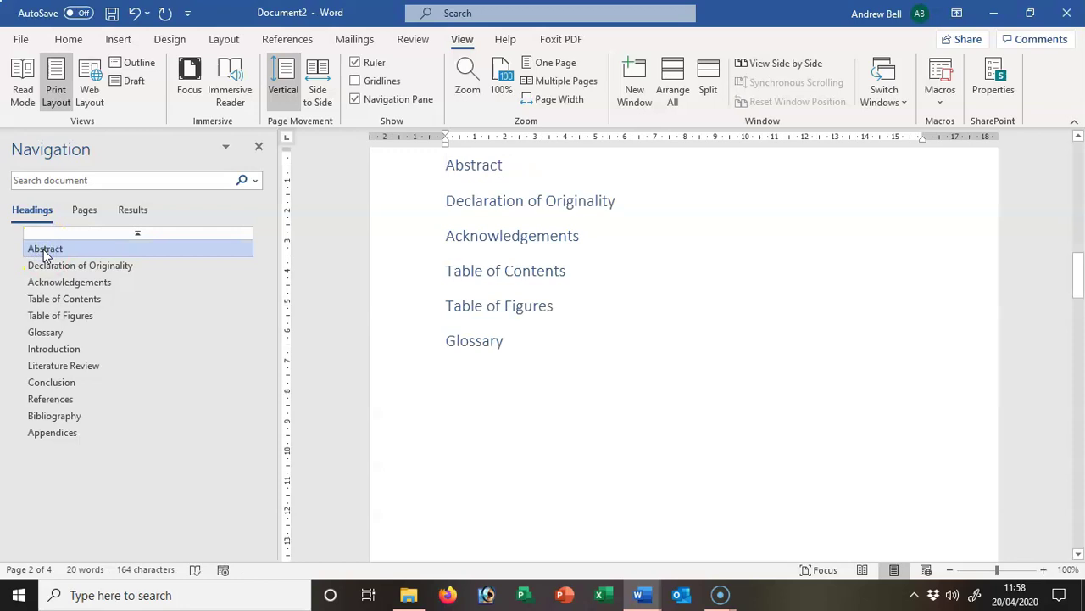
click(40, 434)
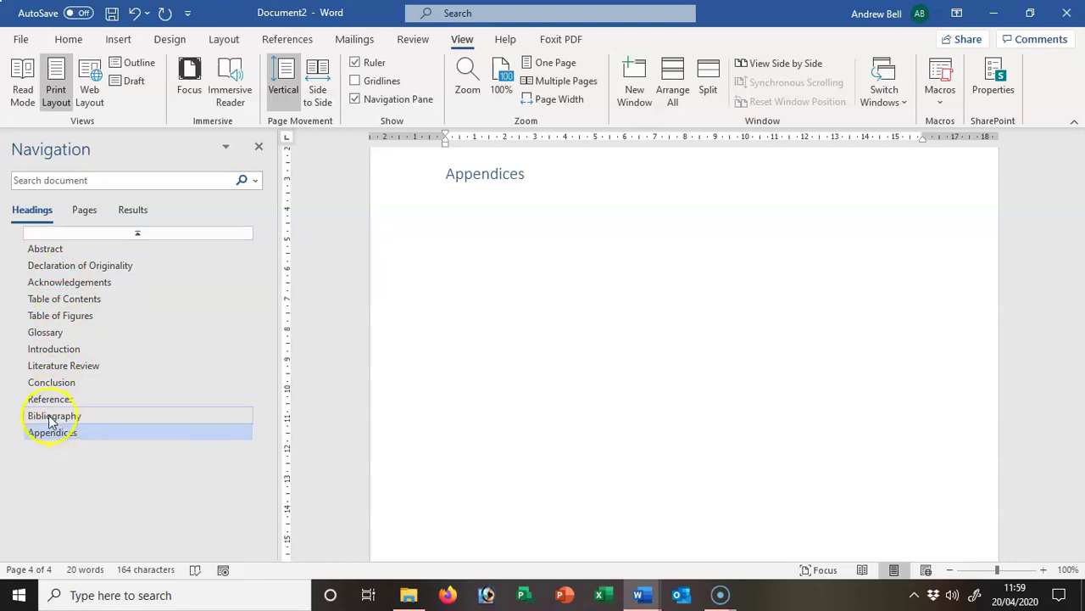
Drag Bibliography below Appendices in the Navigation Pane, then back above it
drag(49, 418, 129, 438)
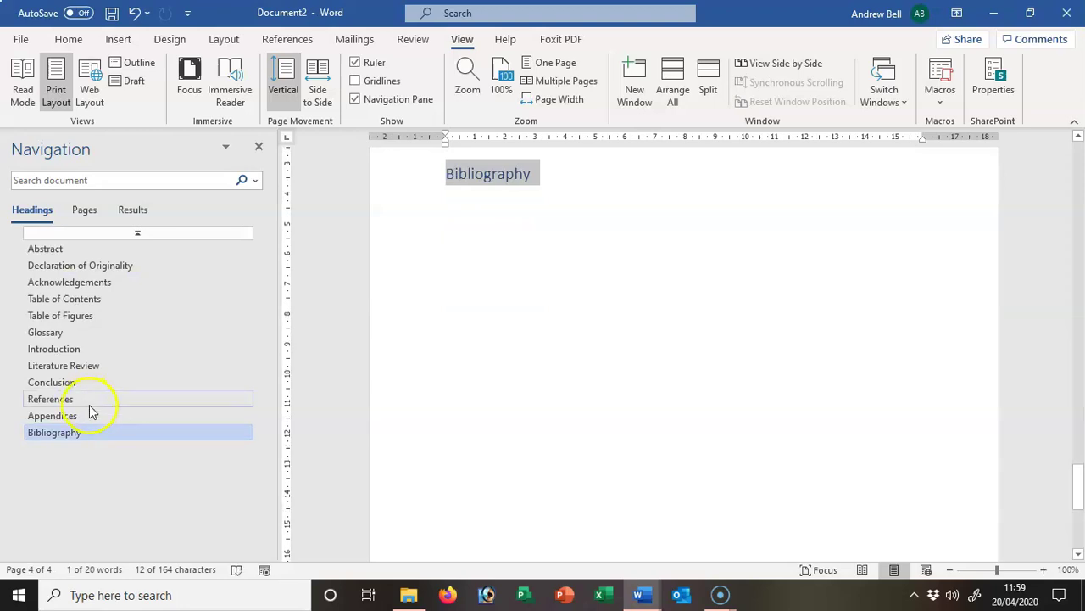
drag(53, 431, 60, 410)
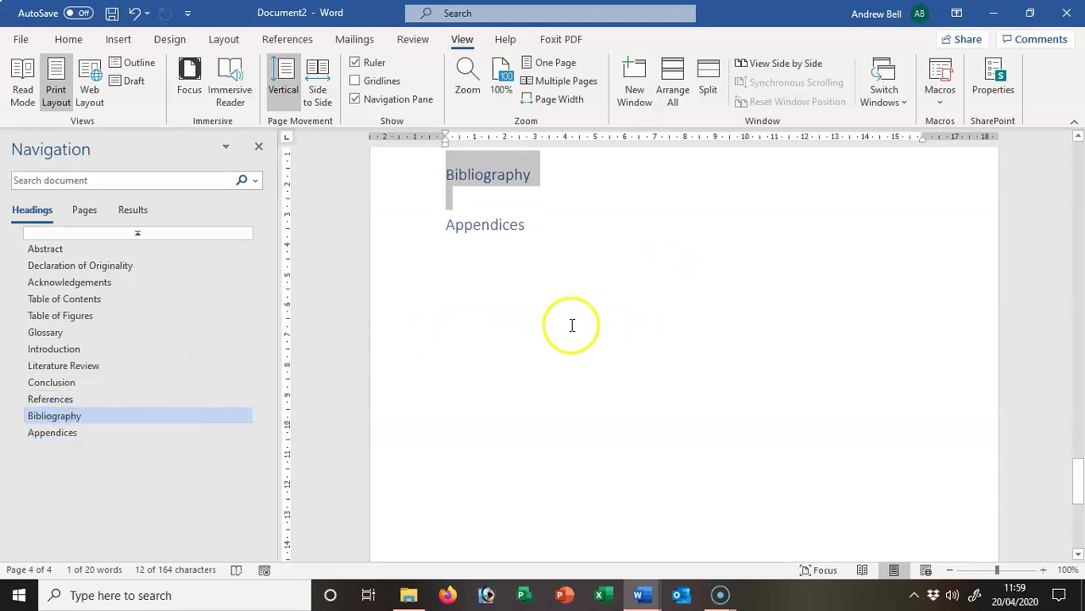
Under the Introduction heading, add the lines Text, Aims, Text, Objectives and Text
click(52, 351)
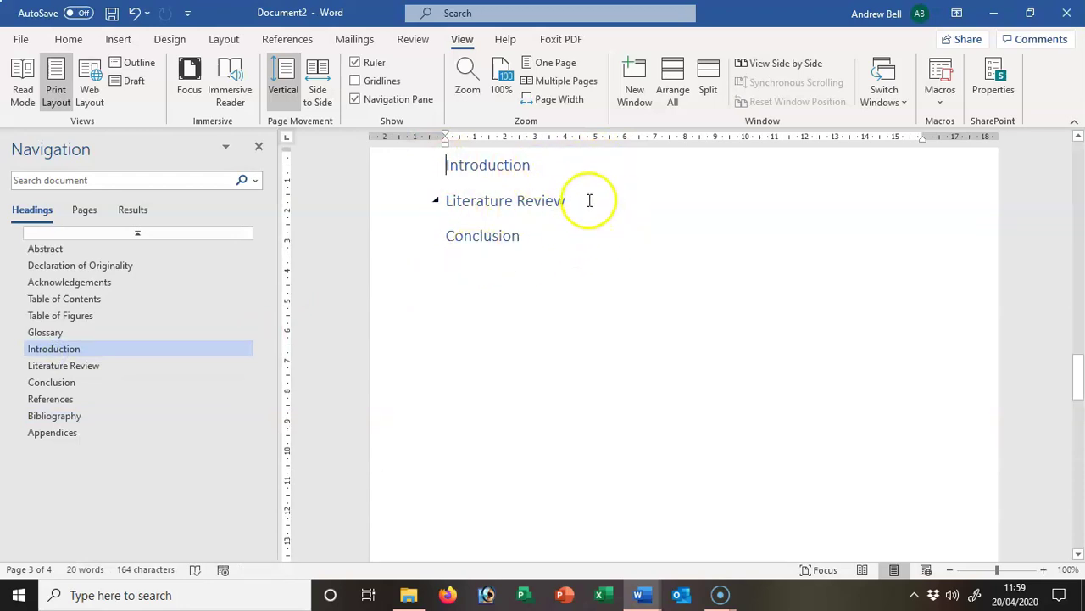
click(554, 162)
key(Return)
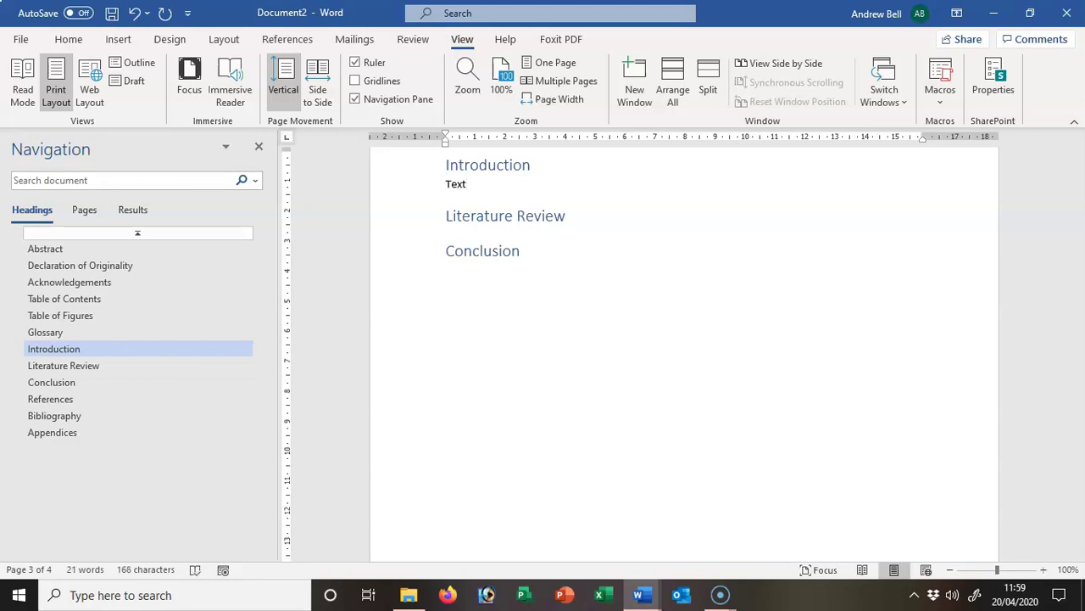
key(Return)
text(Aims)
key(Return)
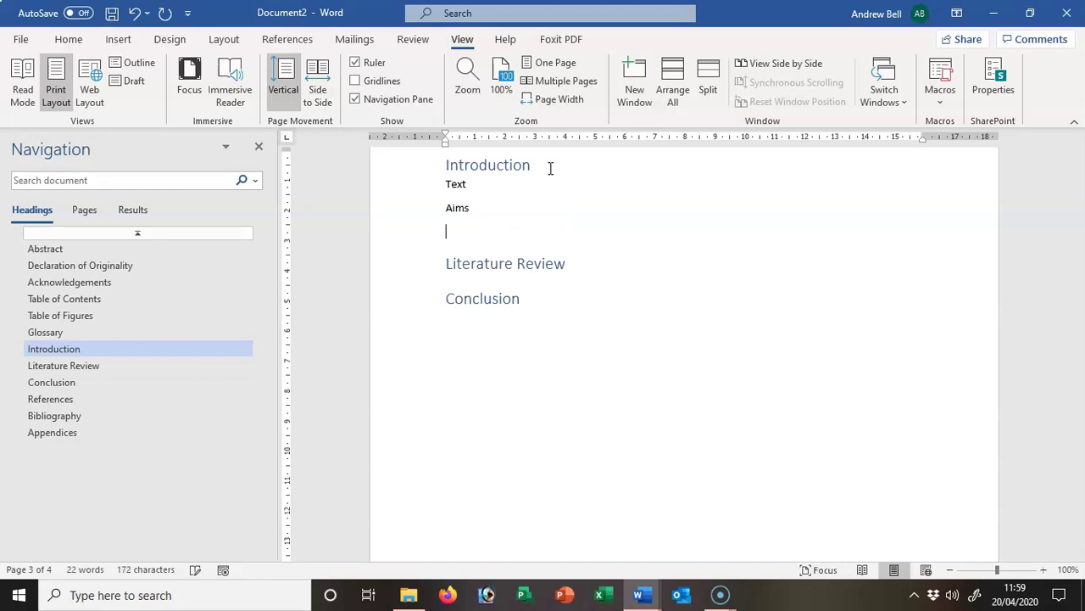
key(Return)
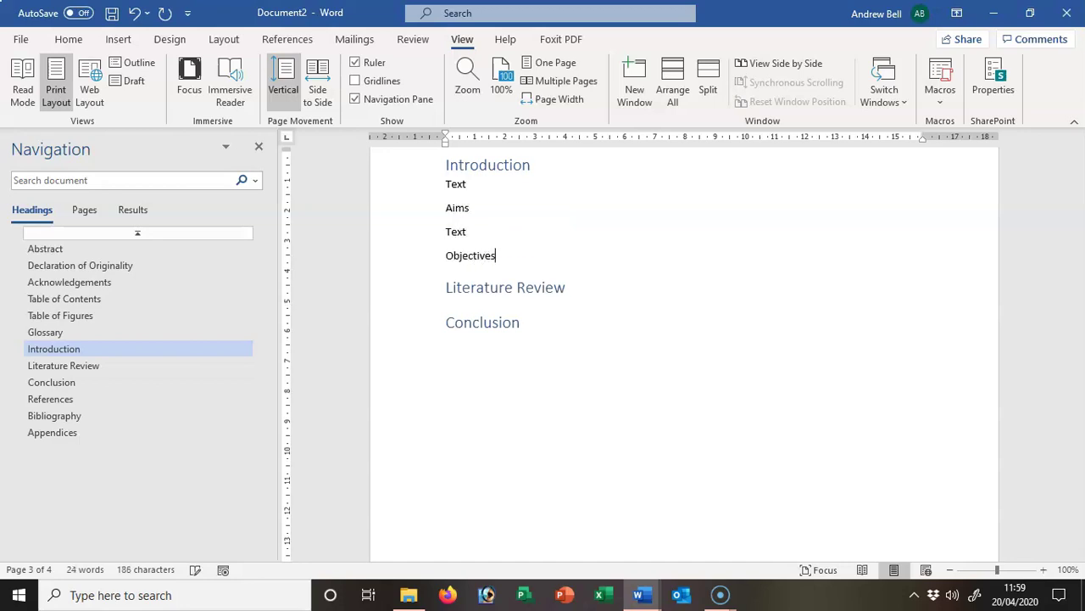
key(Return)
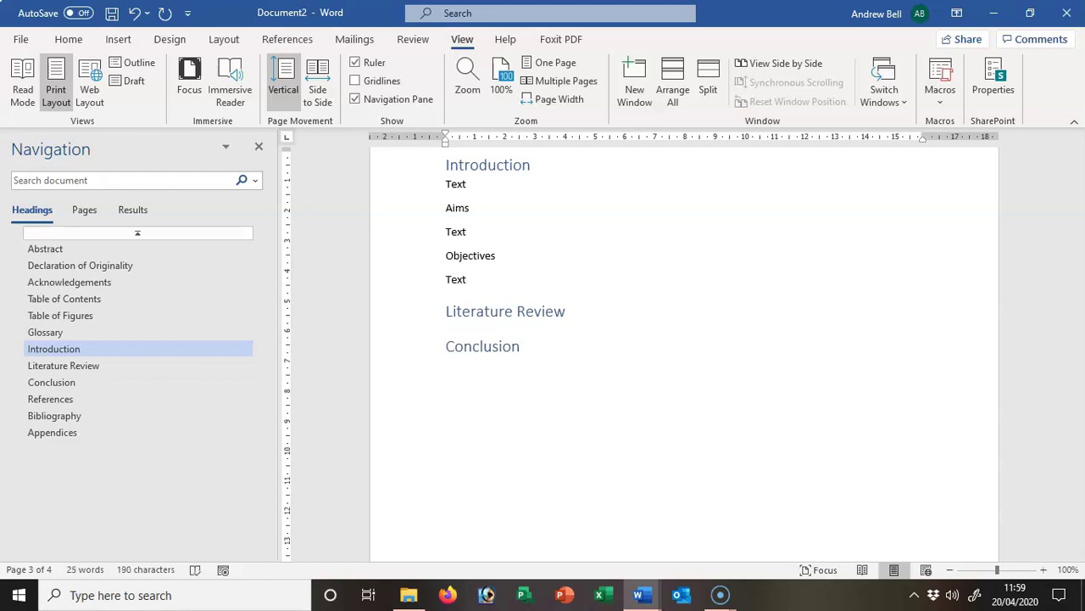
Add Introduction, Content and Summary lines under the Literature Review heading
click(570, 310)
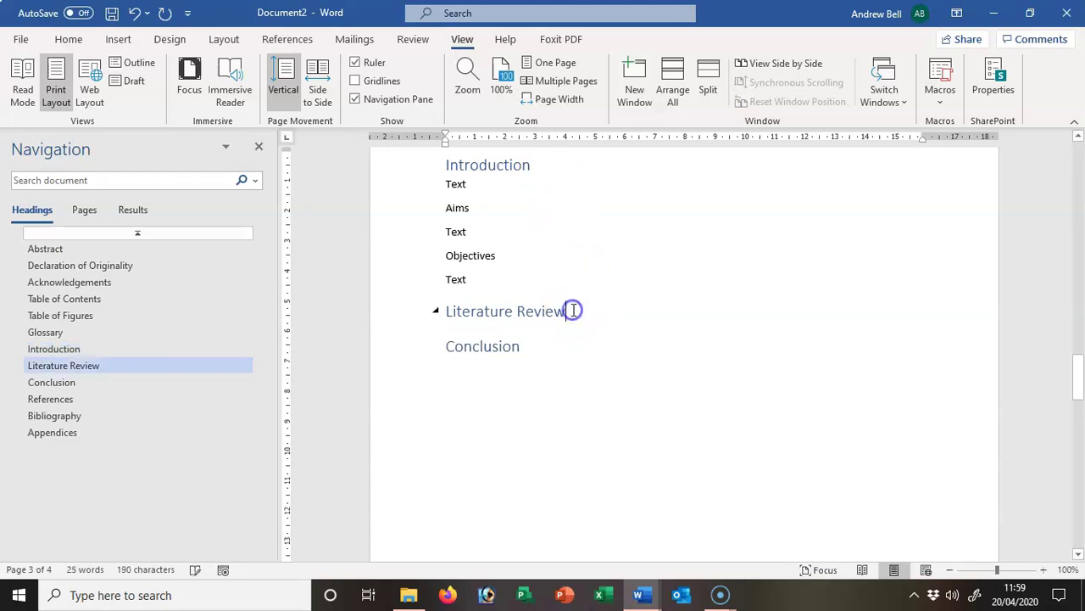
key(Return)
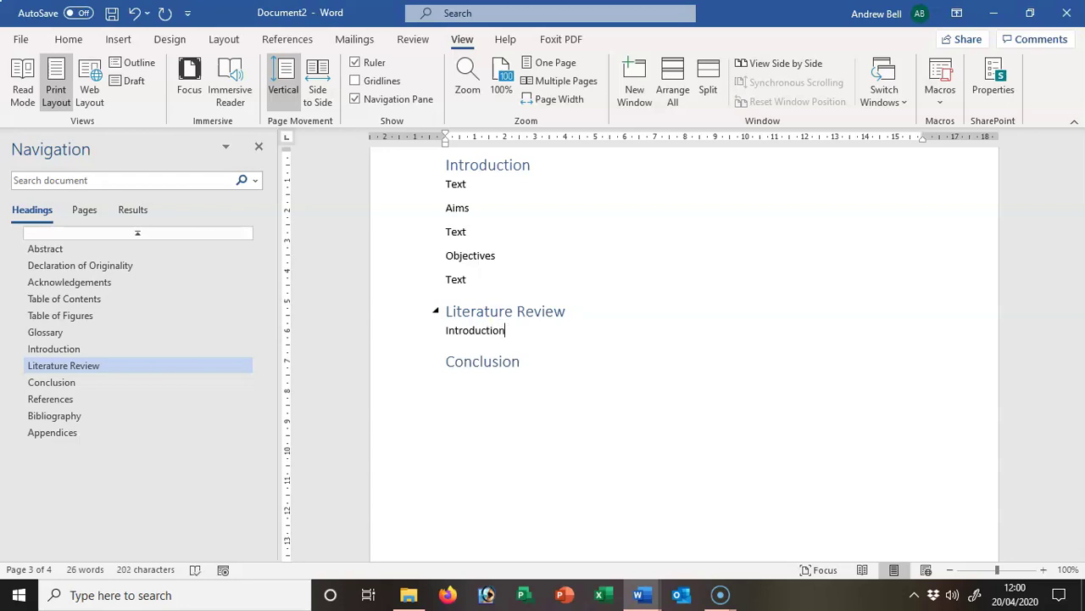
key(Return)
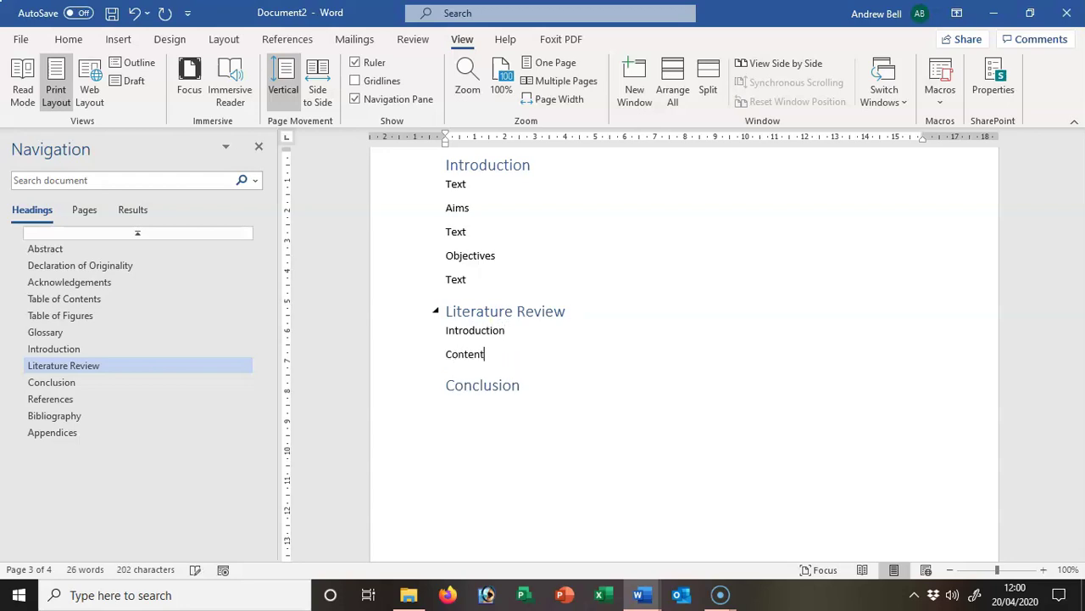
key(Return)
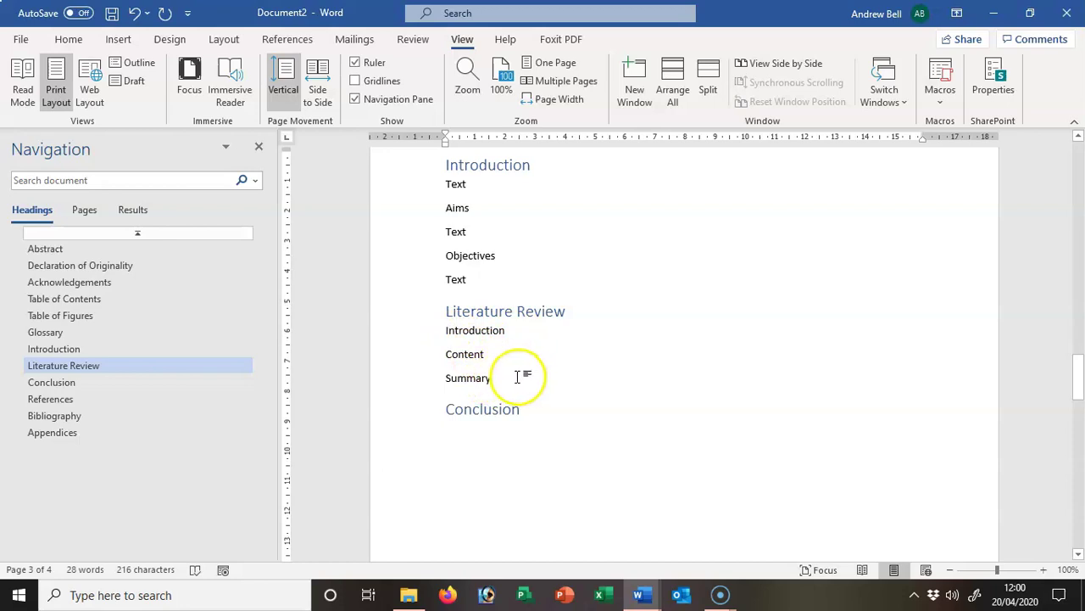
Insert a Topic 1 line and a Text line after Content
click(522, 374)
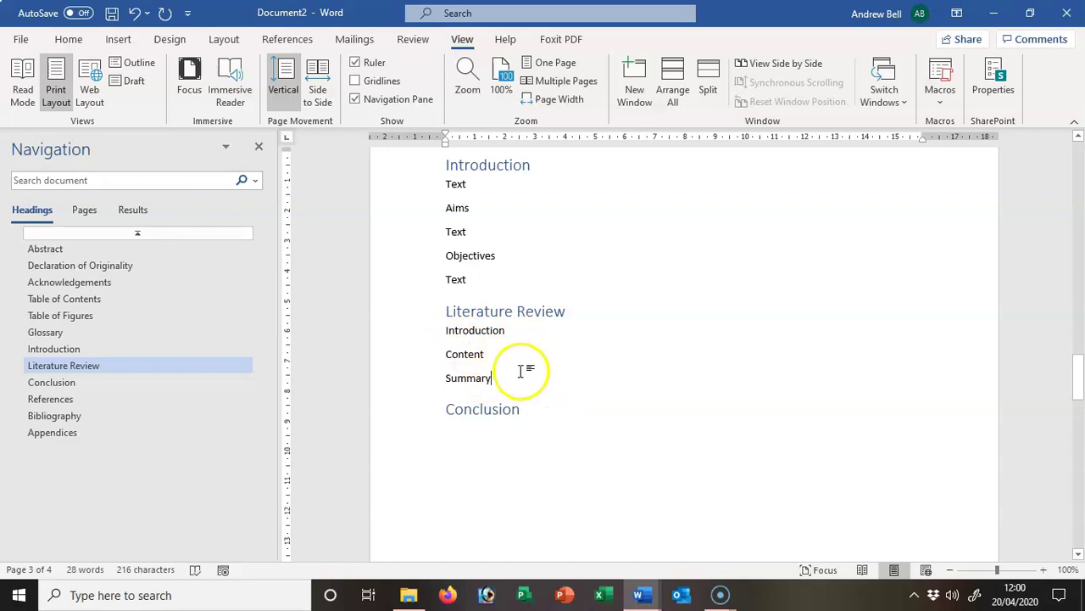
click(495, 356)
key(Return)
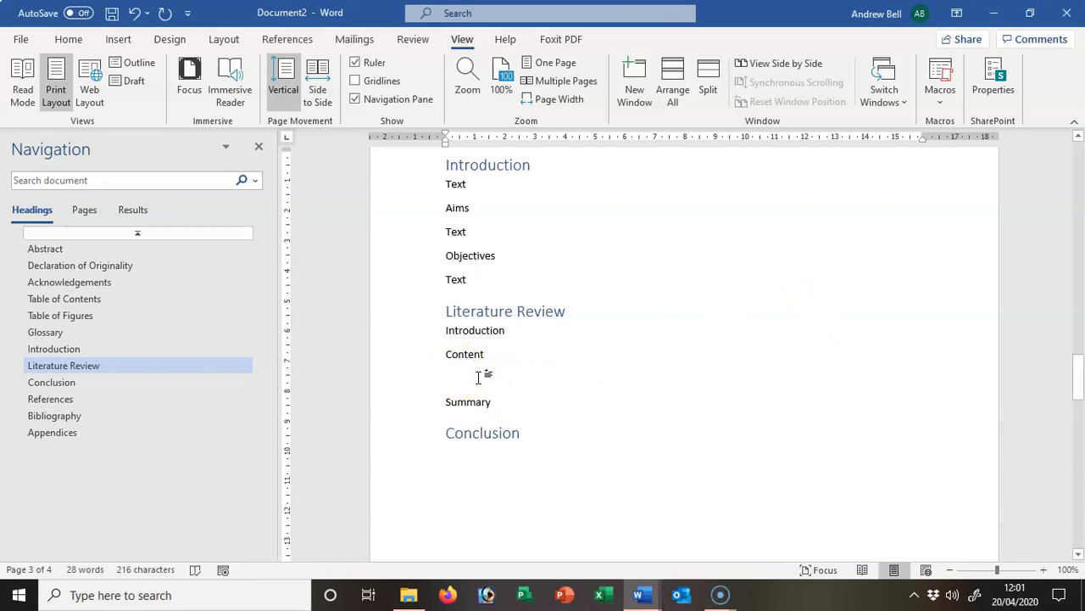
text(Topic 1)
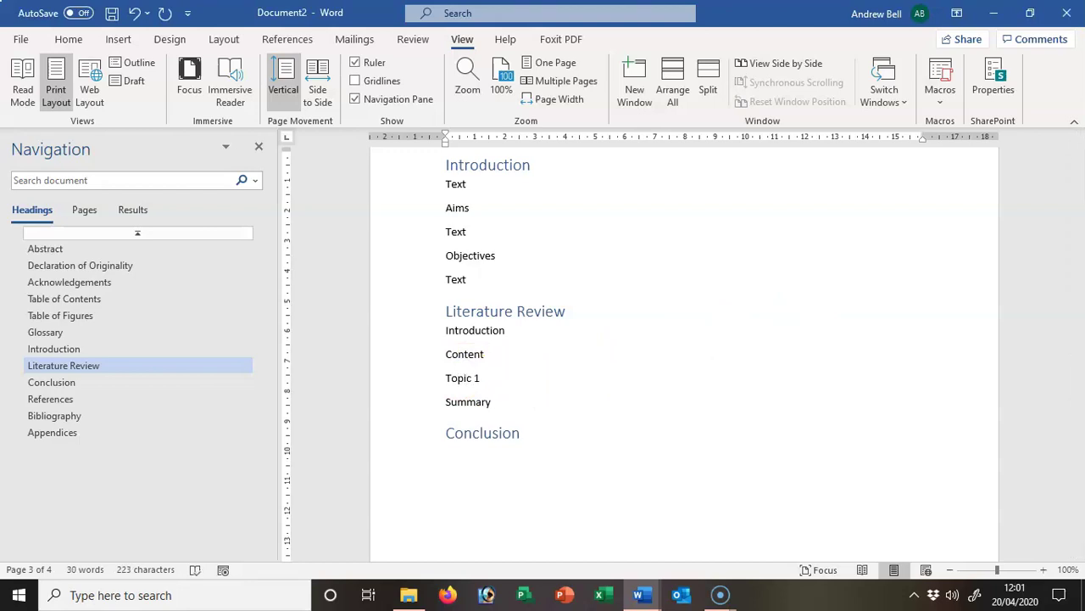
key(Return)
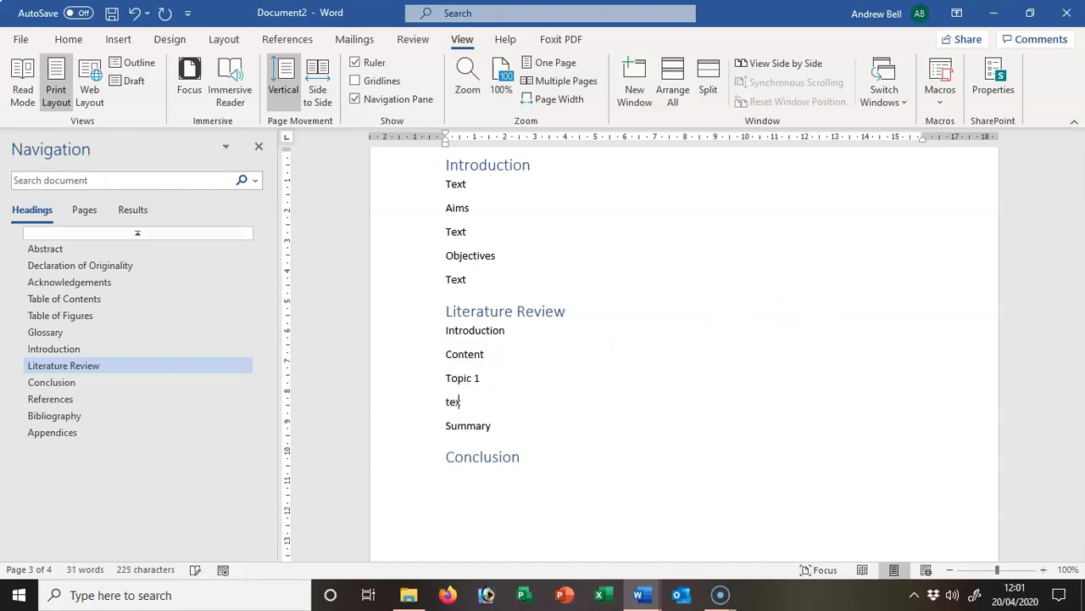
text(text)
key(Return)
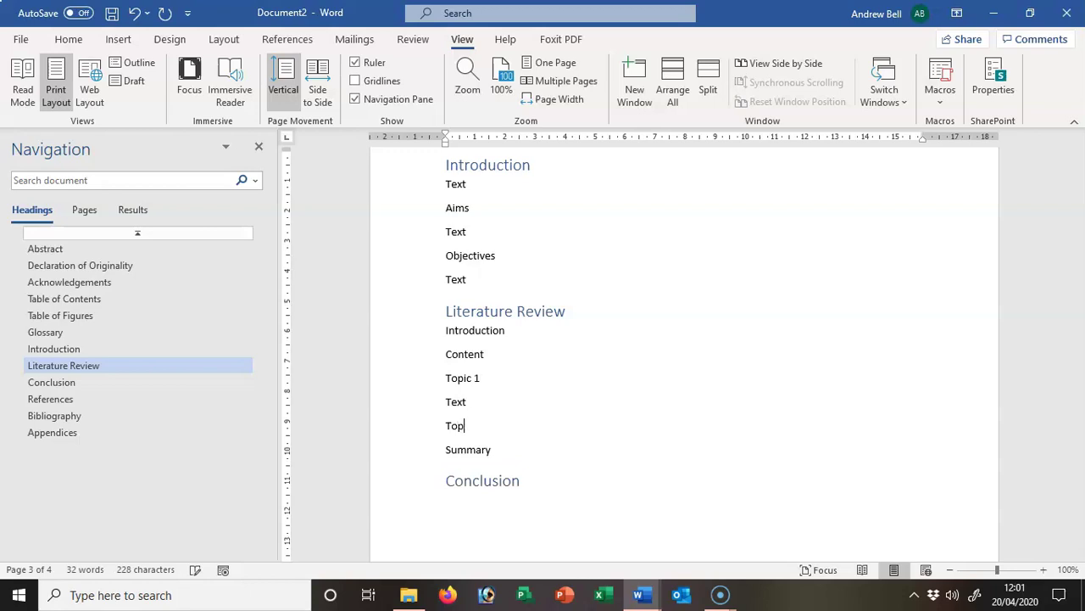
Add Topic 2, Text and Sub Topic 2 a lines below them
text(Topic 2)
key(Return)
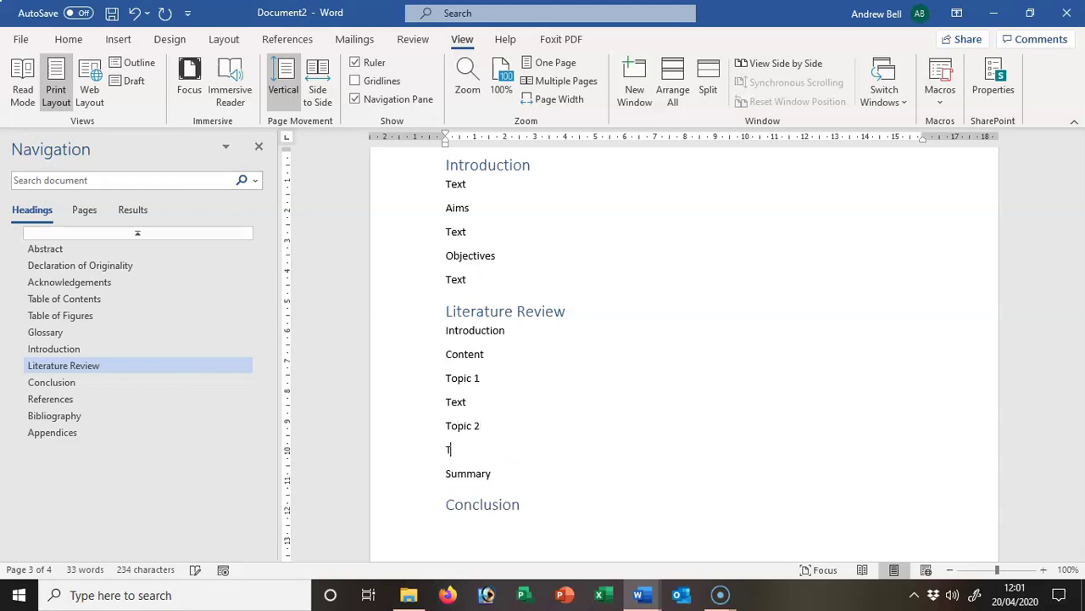
text(Text)
key(Return)
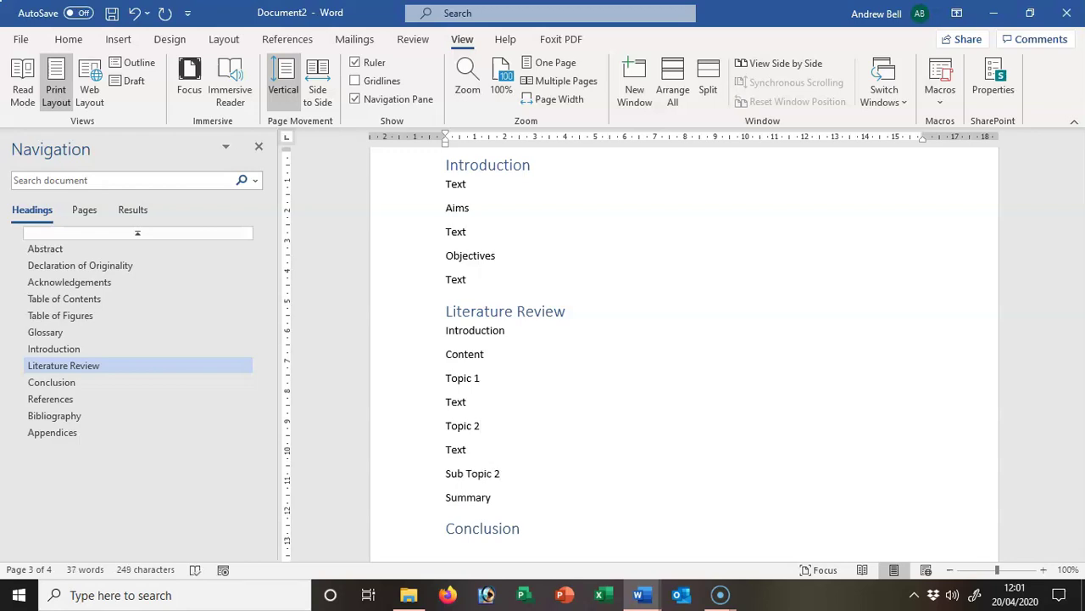
text(Sub Topic 2 a)
key(Return)
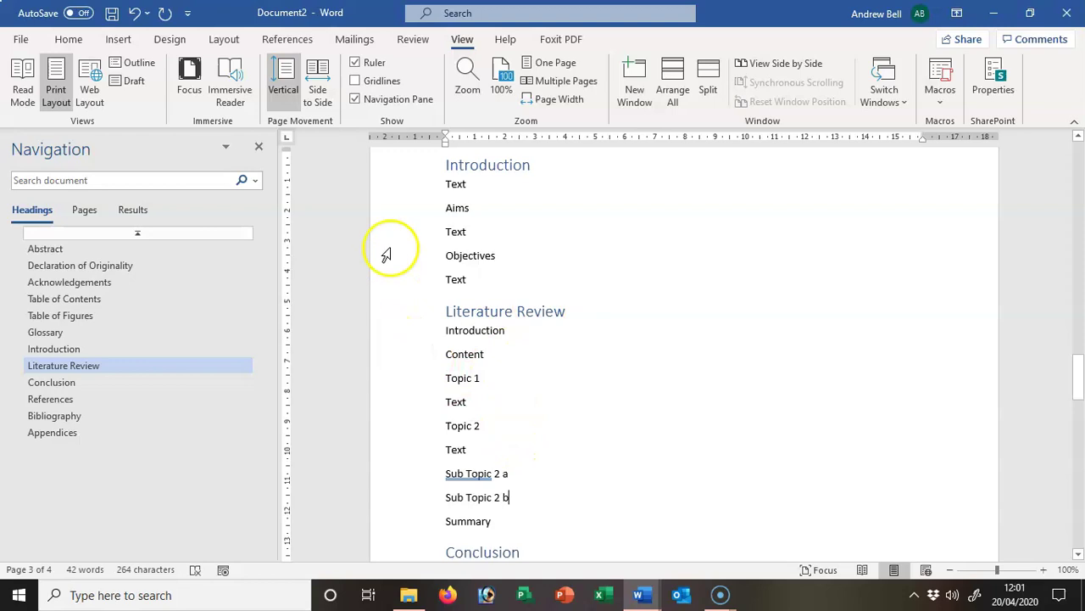
Give the Aims and Objectives lines the Heading 2 style
click(448, 188)
drag(448, 189, 482, 283)
click(411, 206)
click(410, 212)
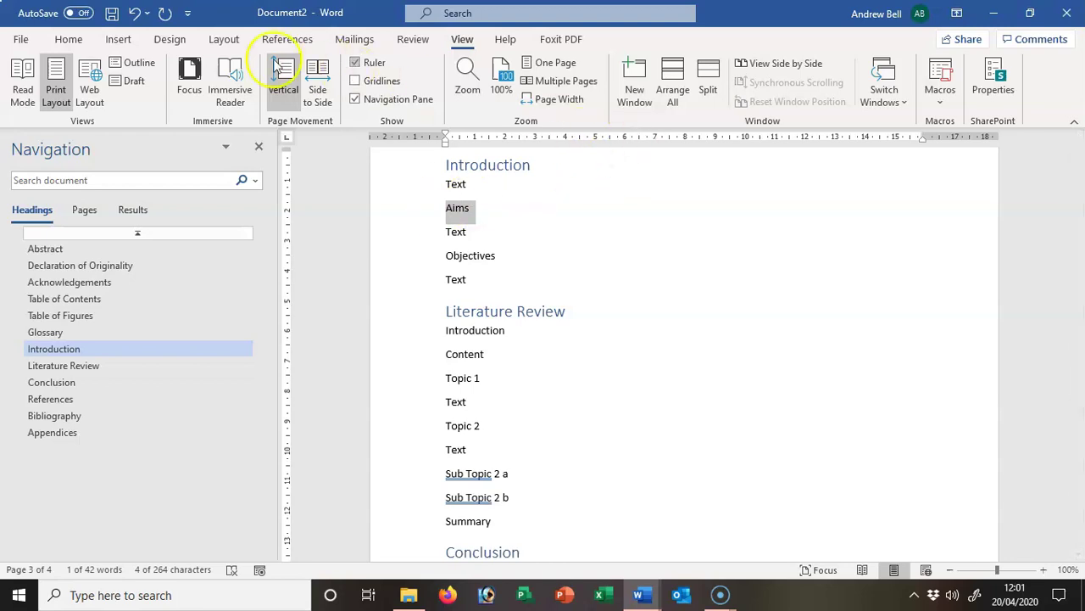
click(71, 40)
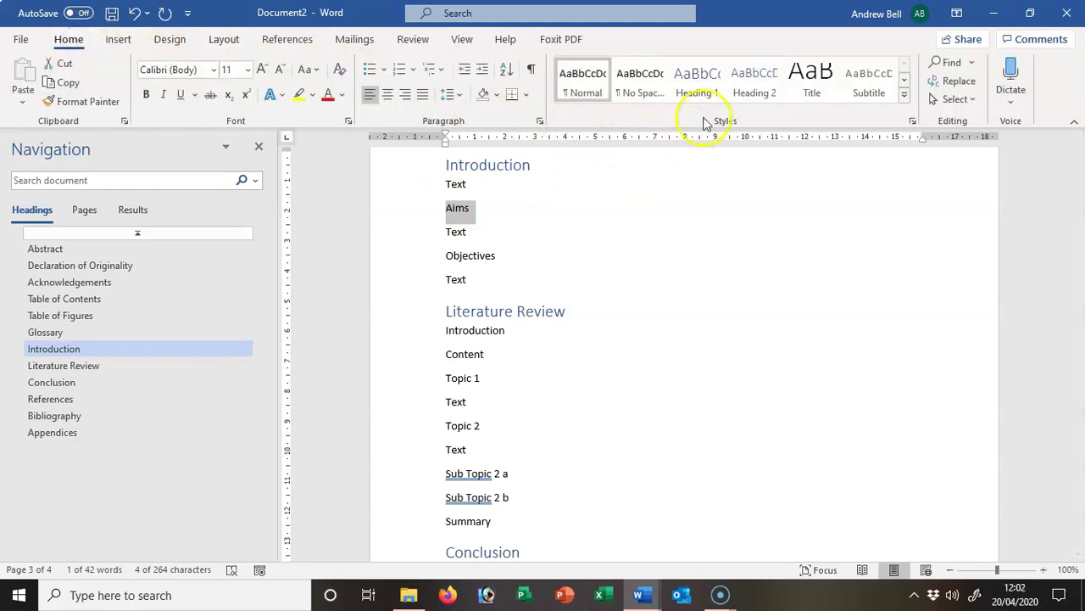
click(750, 83)
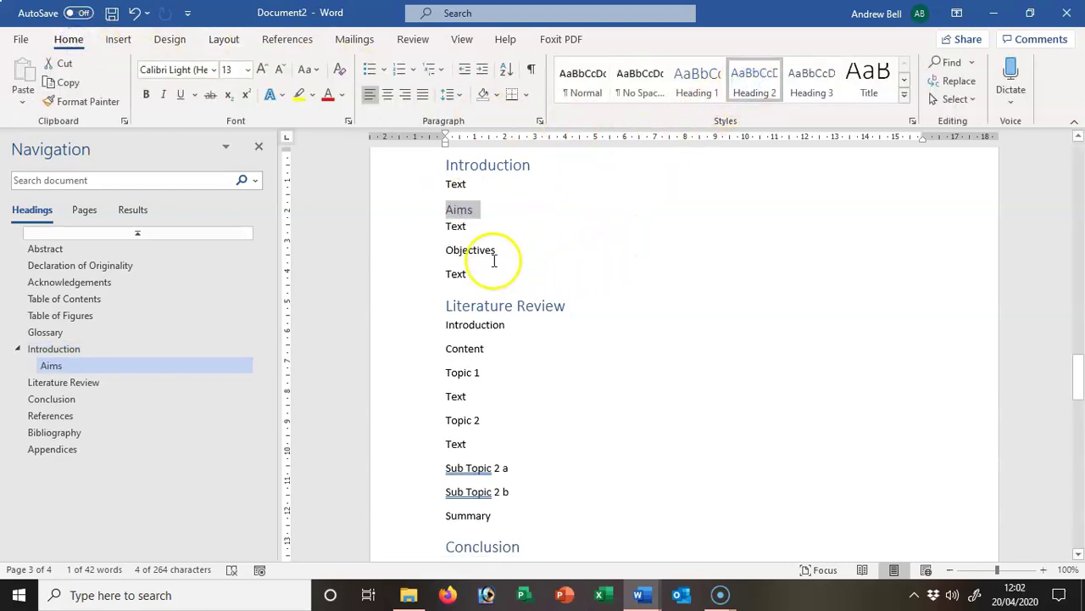
click(410, 251)
click(744, 78)
Make the Literature Review's Introduction, Topic 1 and Topic 2 lines Heading 2
click(411, 320)
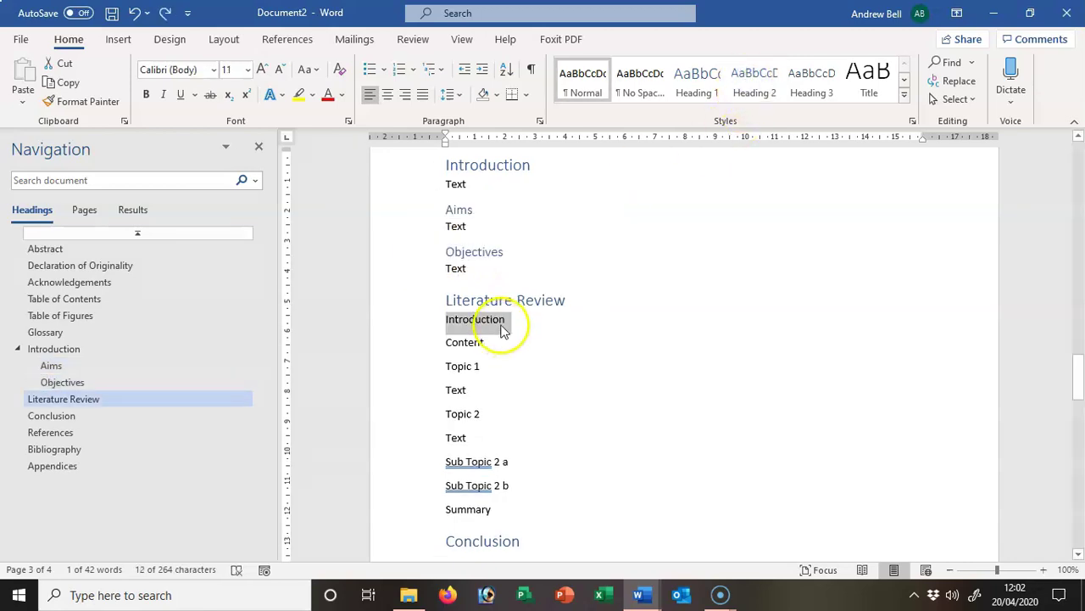
click(750, 80)
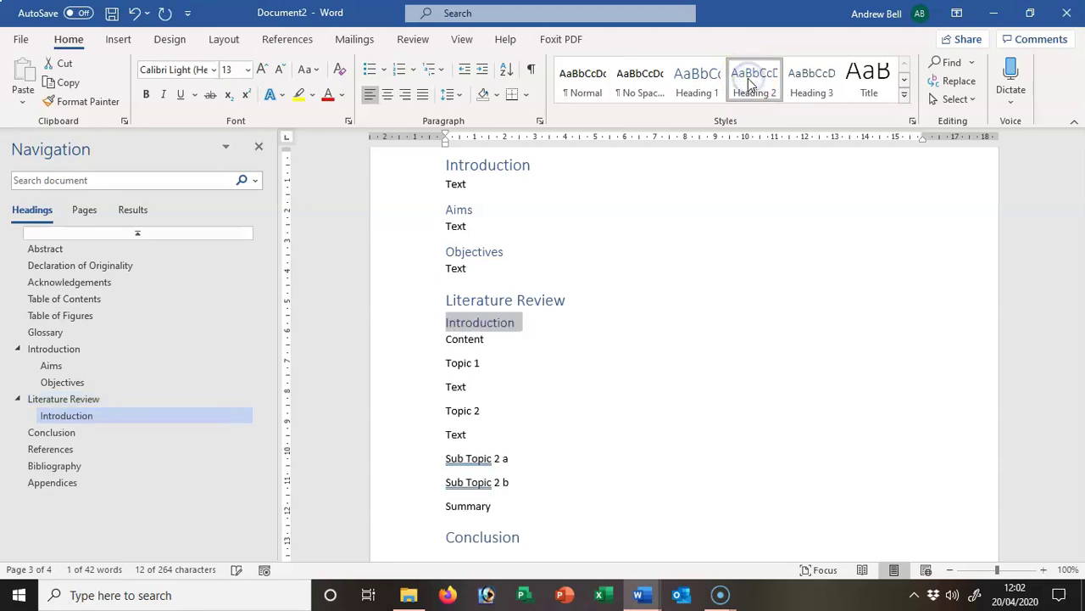
click(412, 365)
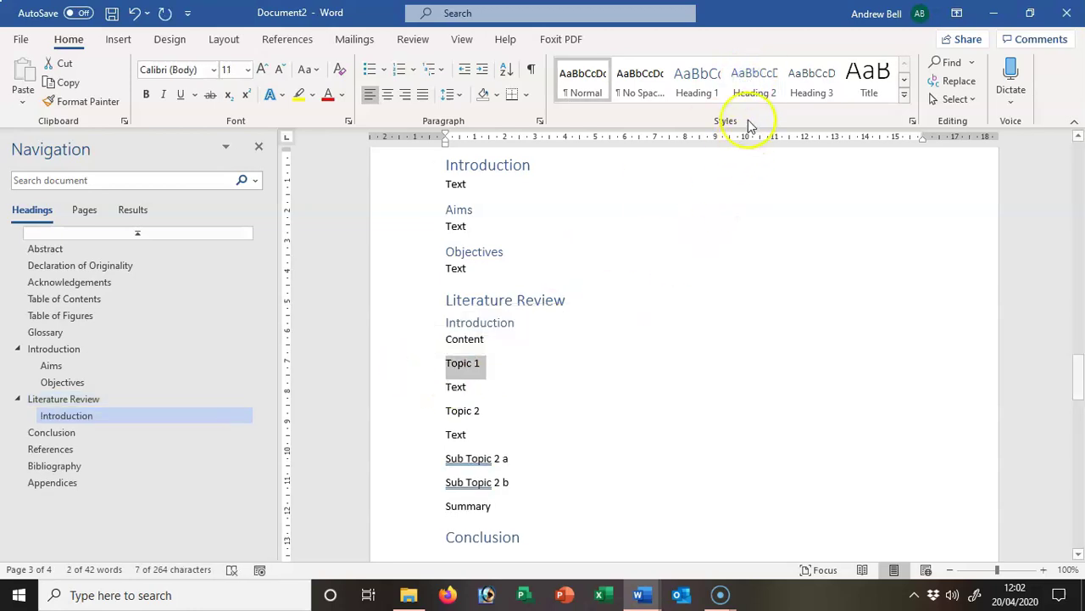
click(752, 81)
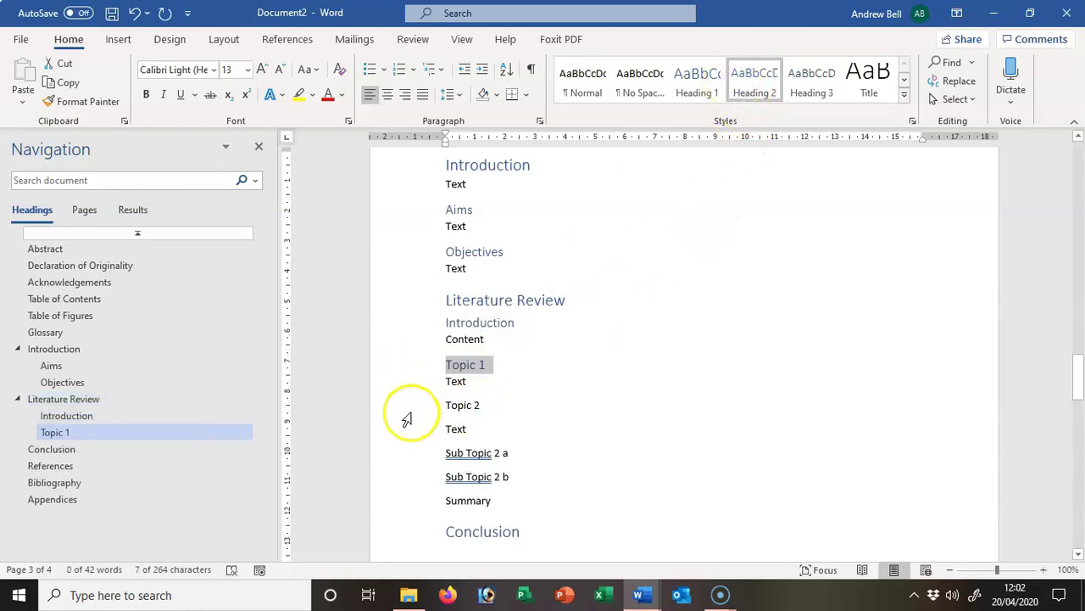
click(409, 409)
click(755, 75)
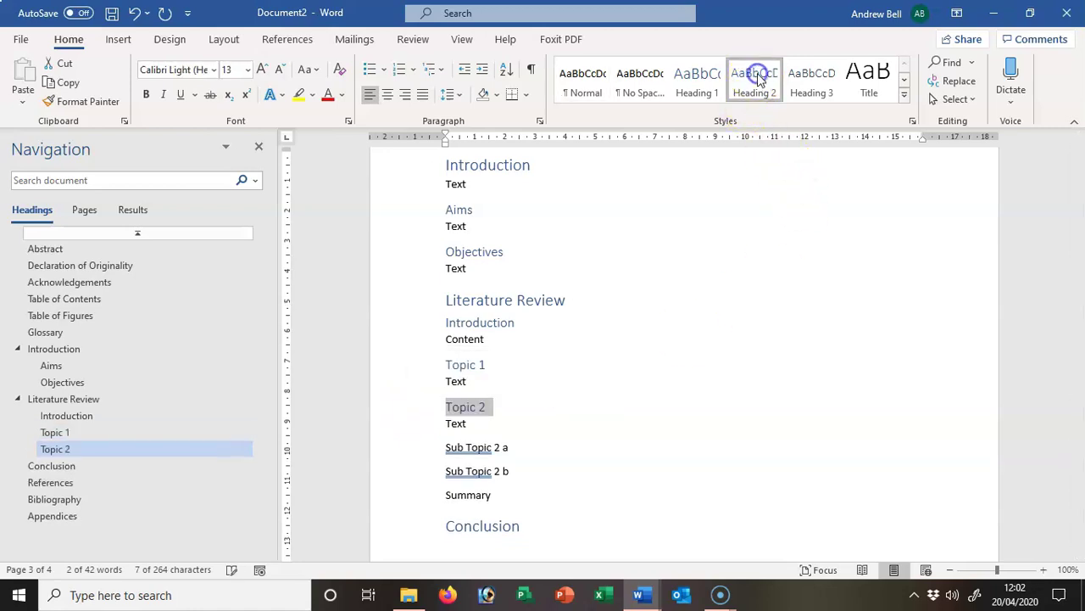
Set Sub Topic 2 a and Sub Topic 2 b to Heading 3, adding a text line between them
click(410, 458)
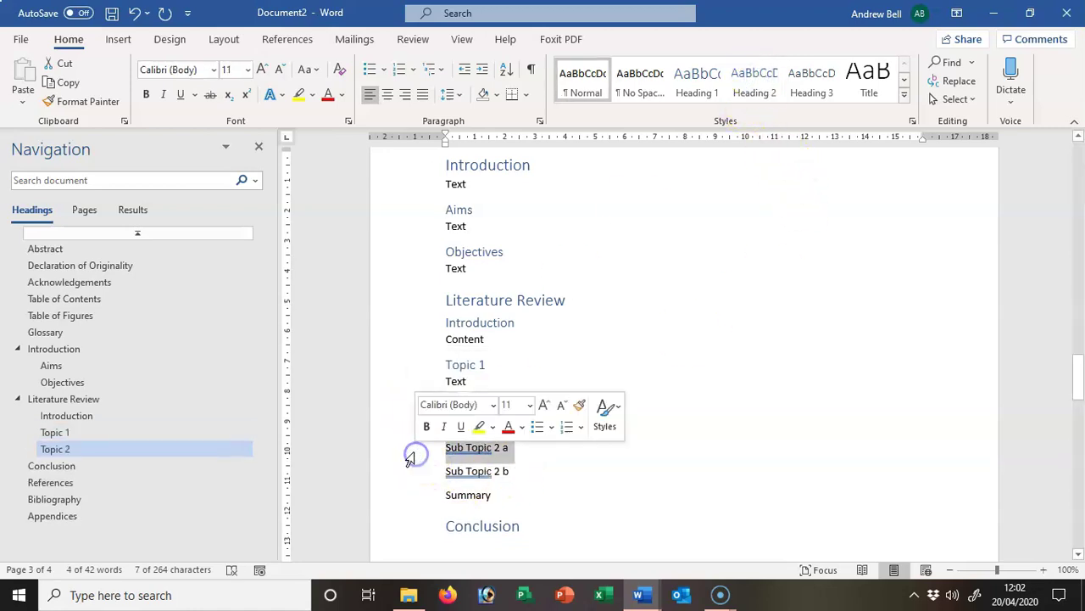
click(817, 76)
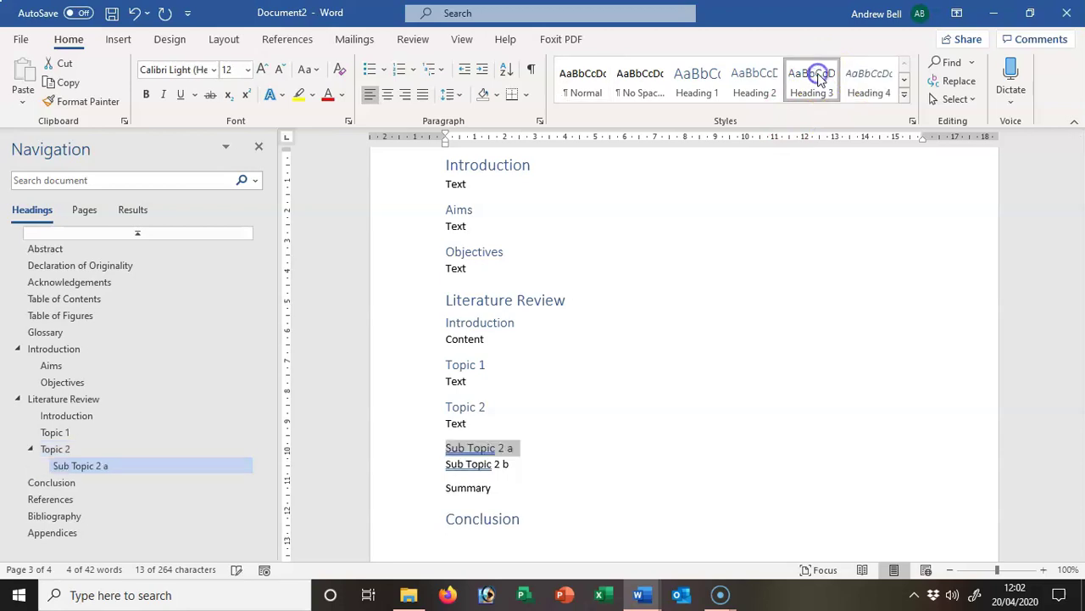
click(552, 451)
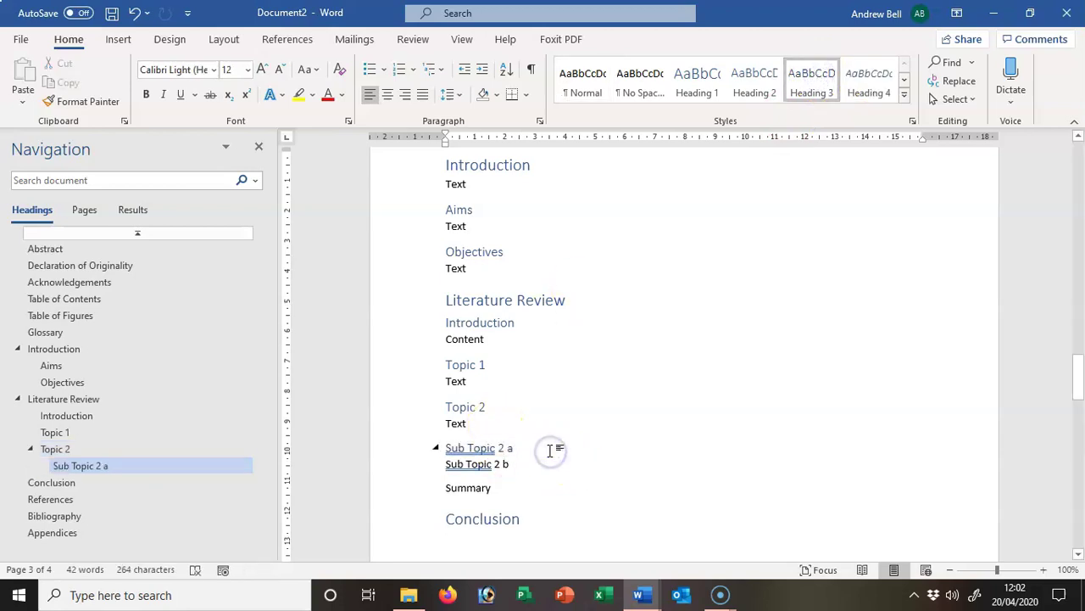
key(Return)
text(text)
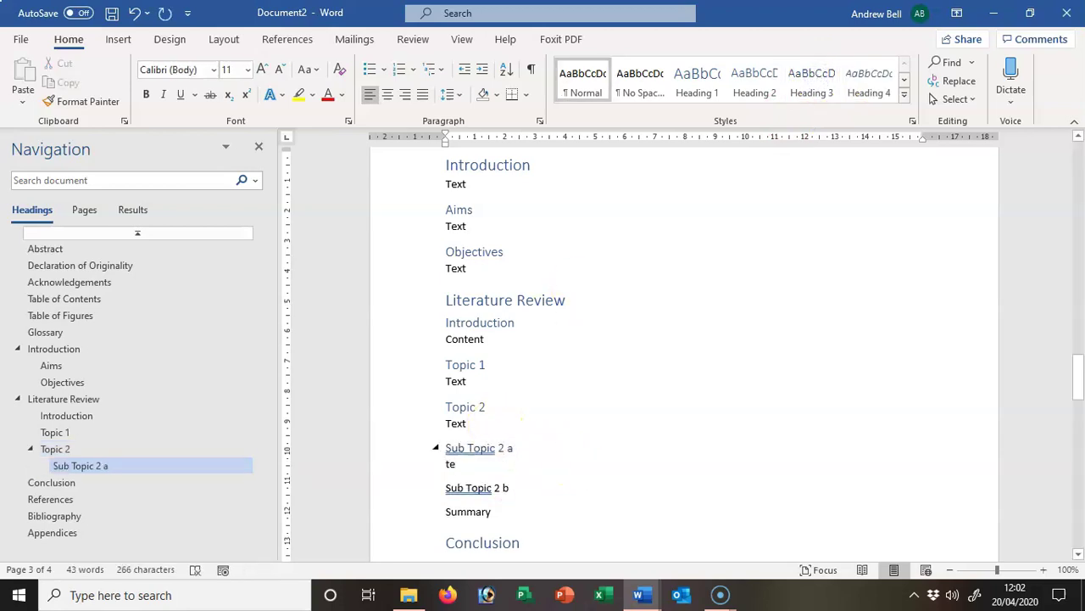
click(412, 496)
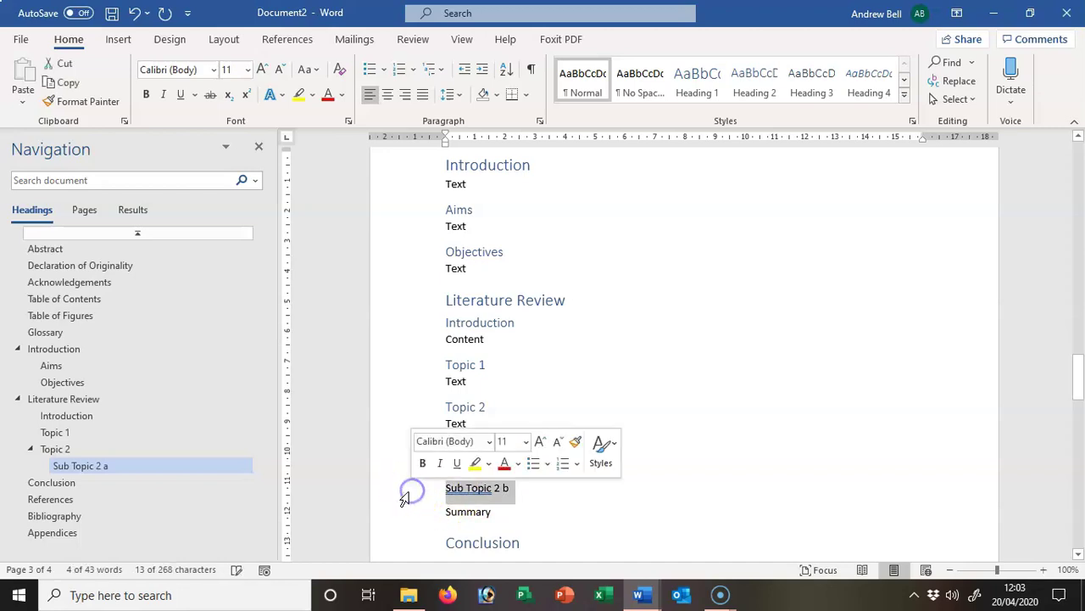
click(815, 83)
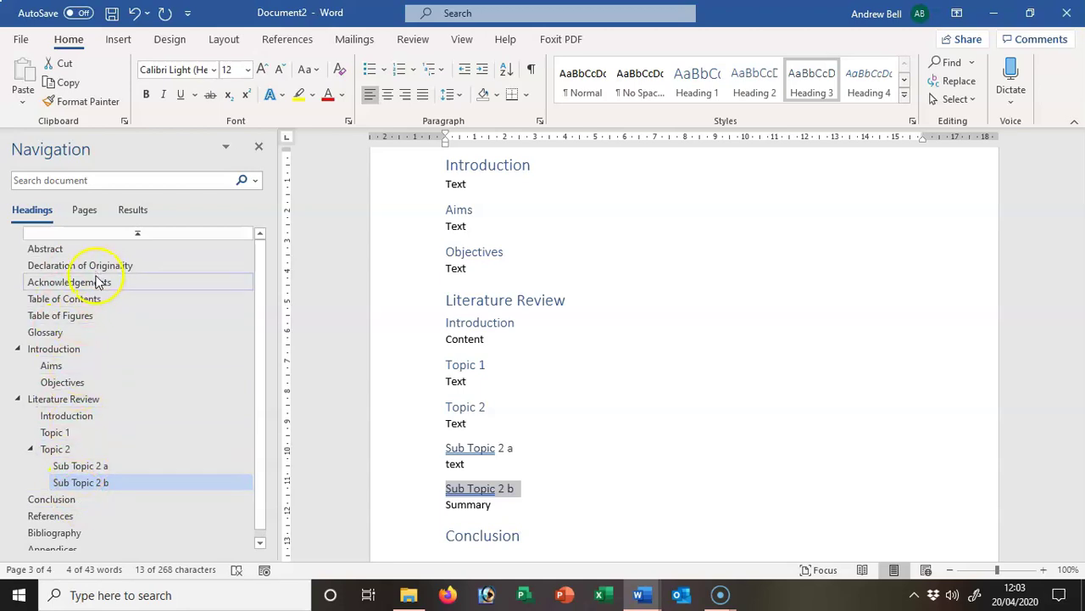
Collapse Topic 2 in the Navigation Pane, and collapse then re-expand Literature Review
click(31, 450)
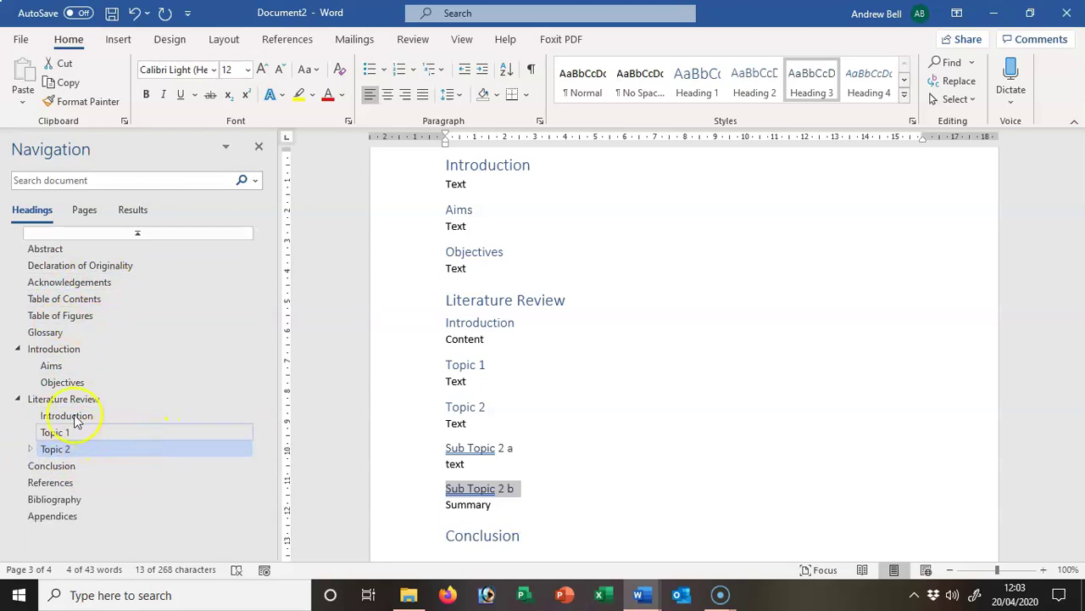
click(18, 399)
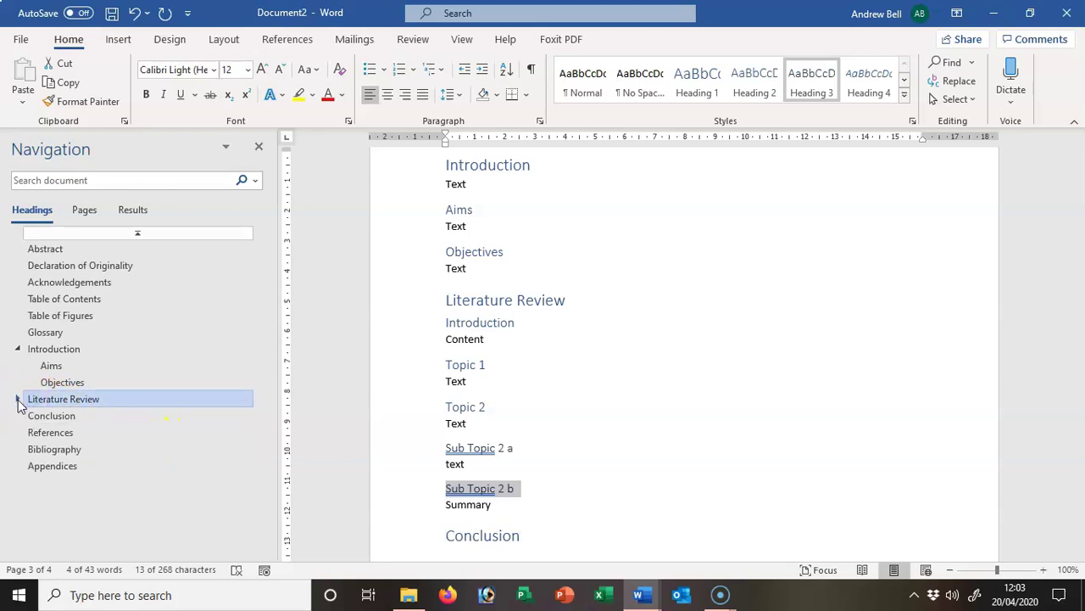
click(18, 399)
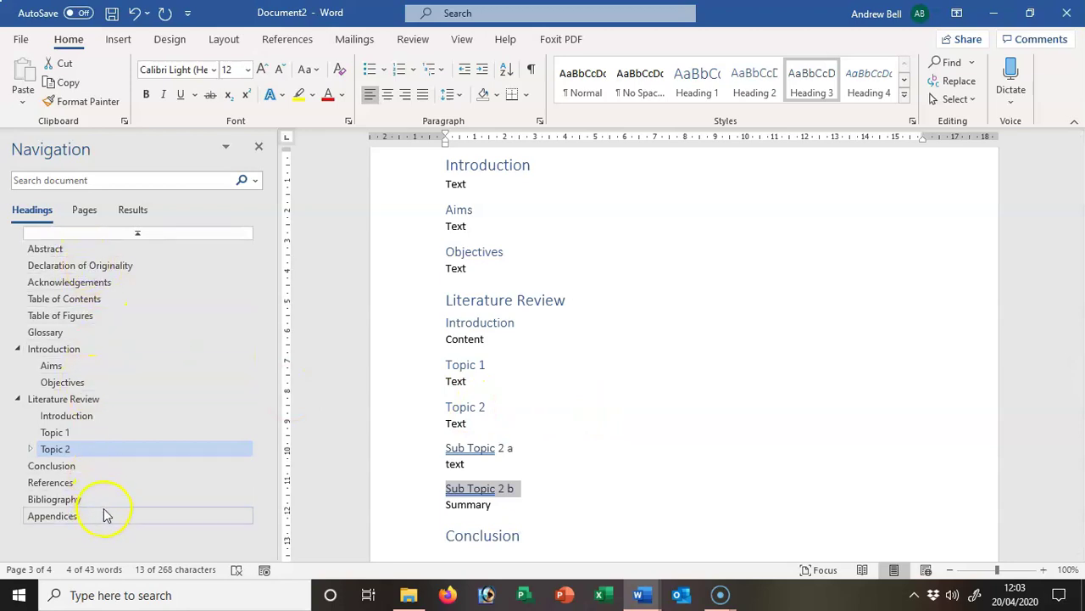
Visit Objectives, Aims and Conclusion in the Navigation Pane, ending at Abstract
click(61, 385)
click(53, 365)
click(53, 469)
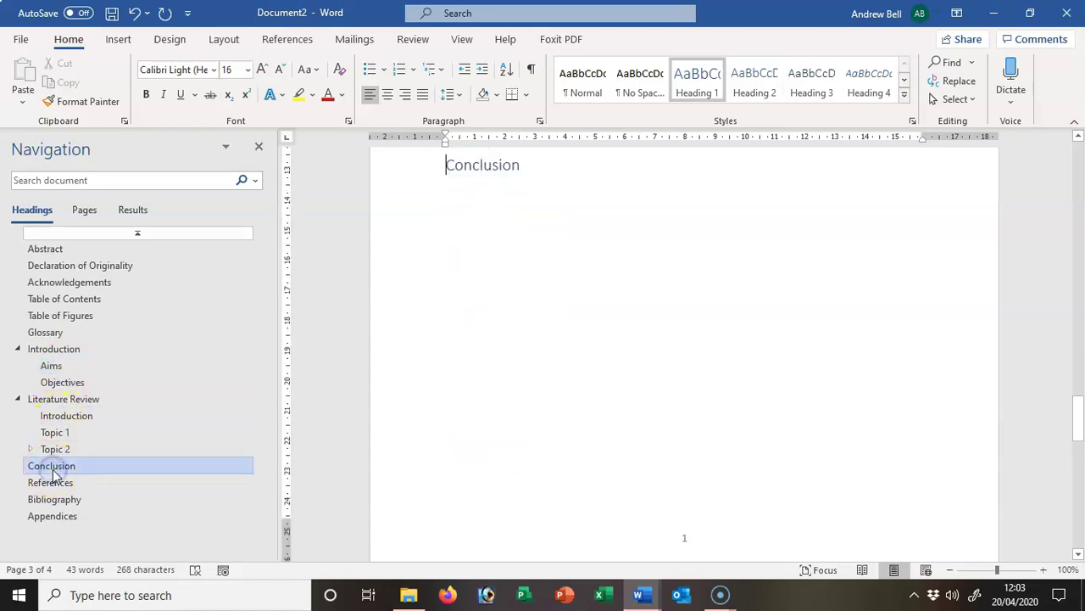
click(76, 244)
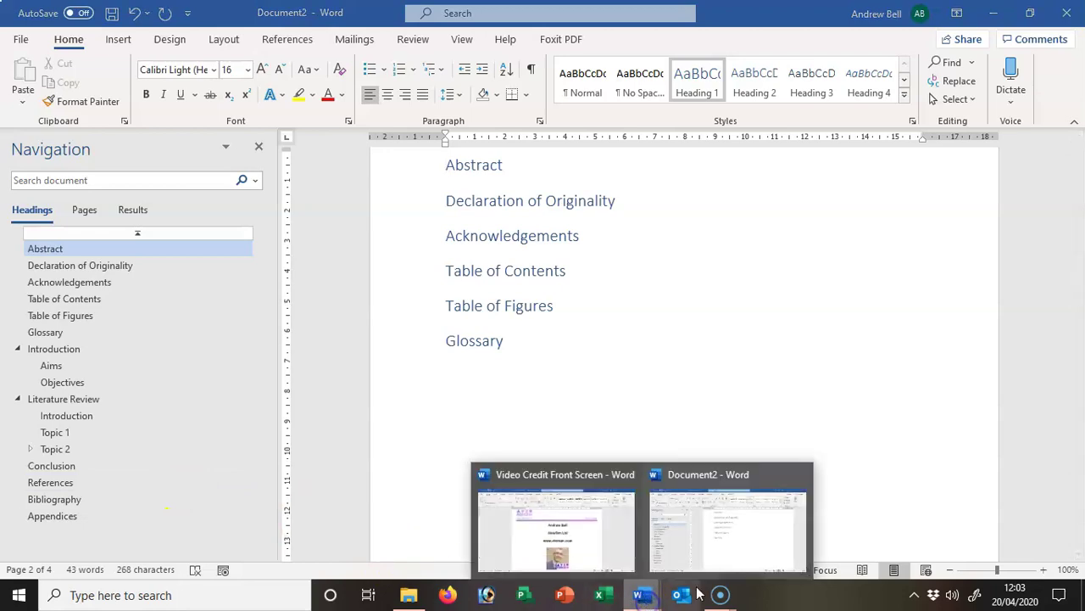
Bring the Video Credit Front Screen document forward from the Word taskbar preview
click(752, 552)
mouse_move(642, 594)
click(543, 534)
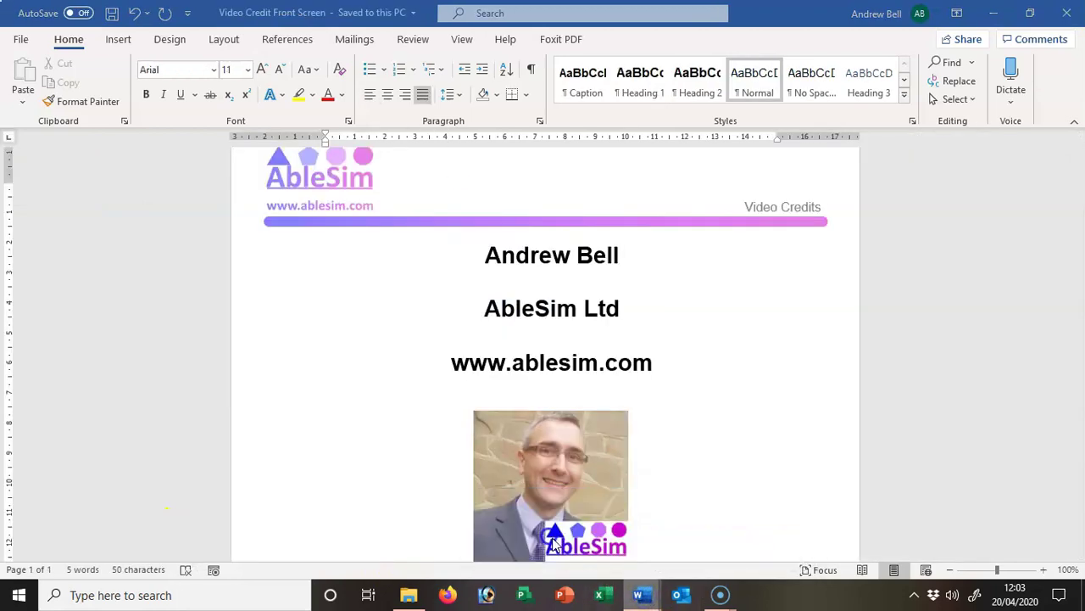